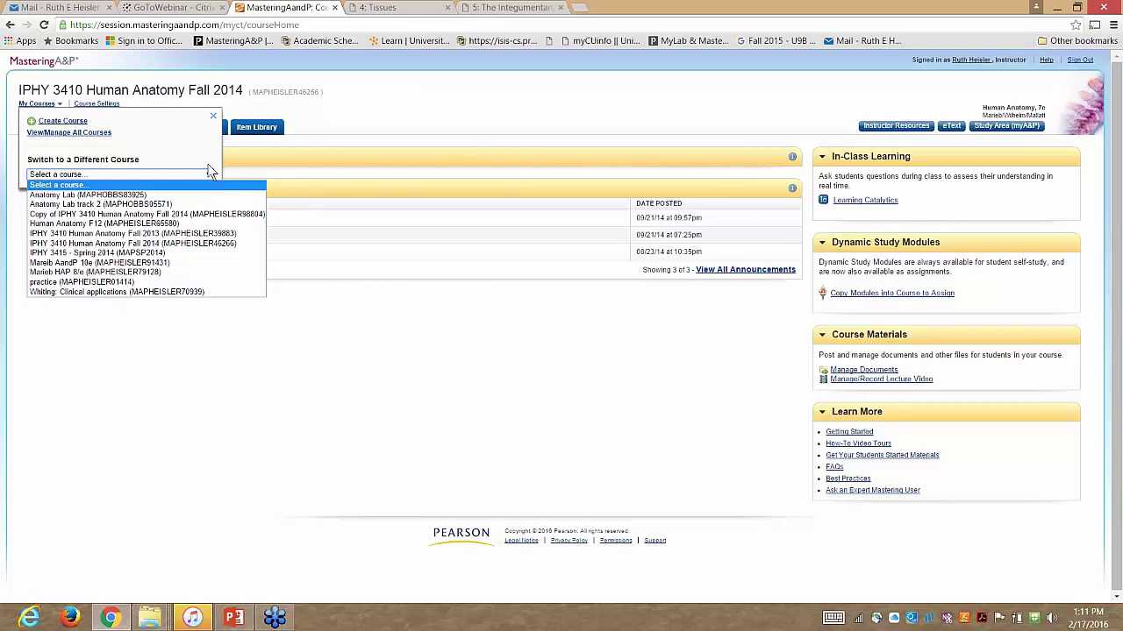
Step: Dismiss the course switcher and view the course calendar on the course home page, collapsing it again
click(370, 137)
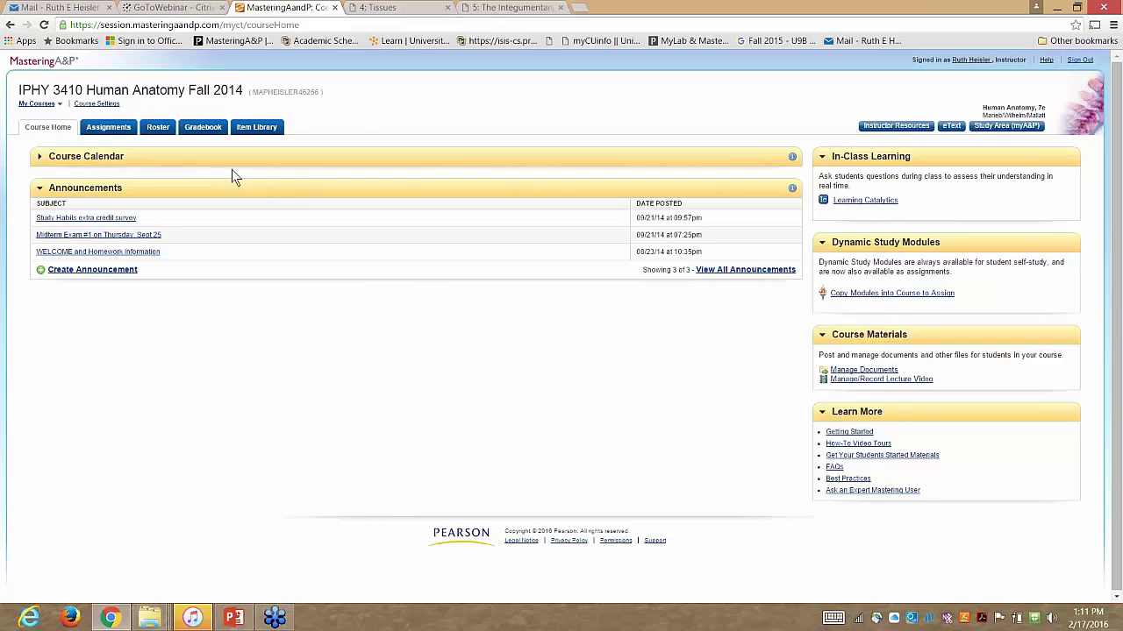
click(39, 158)
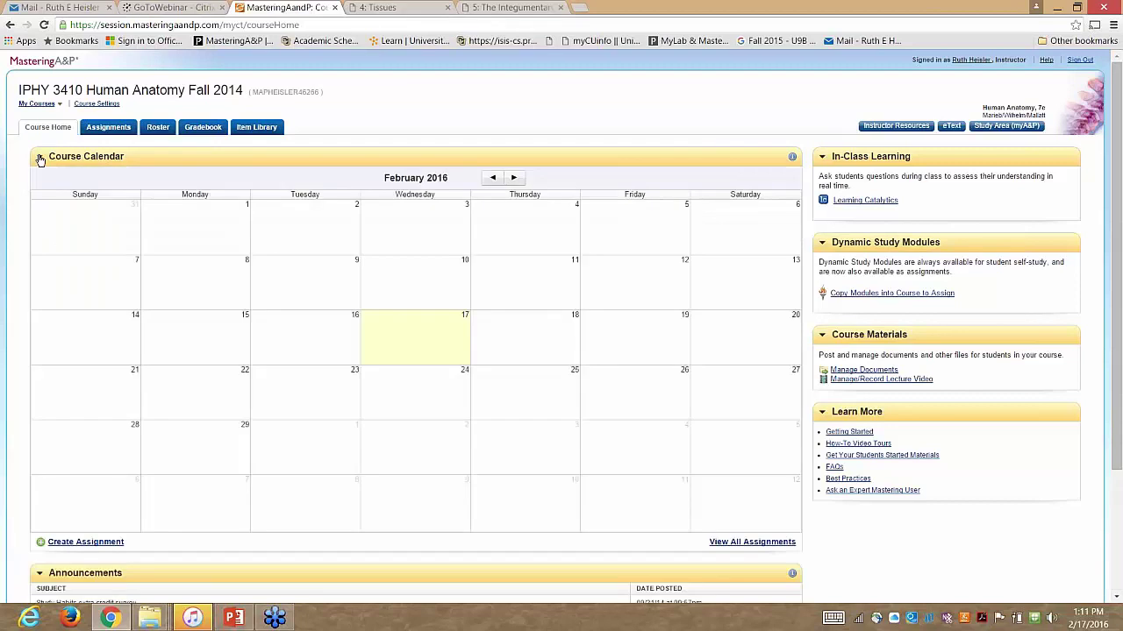
click(39, 158)
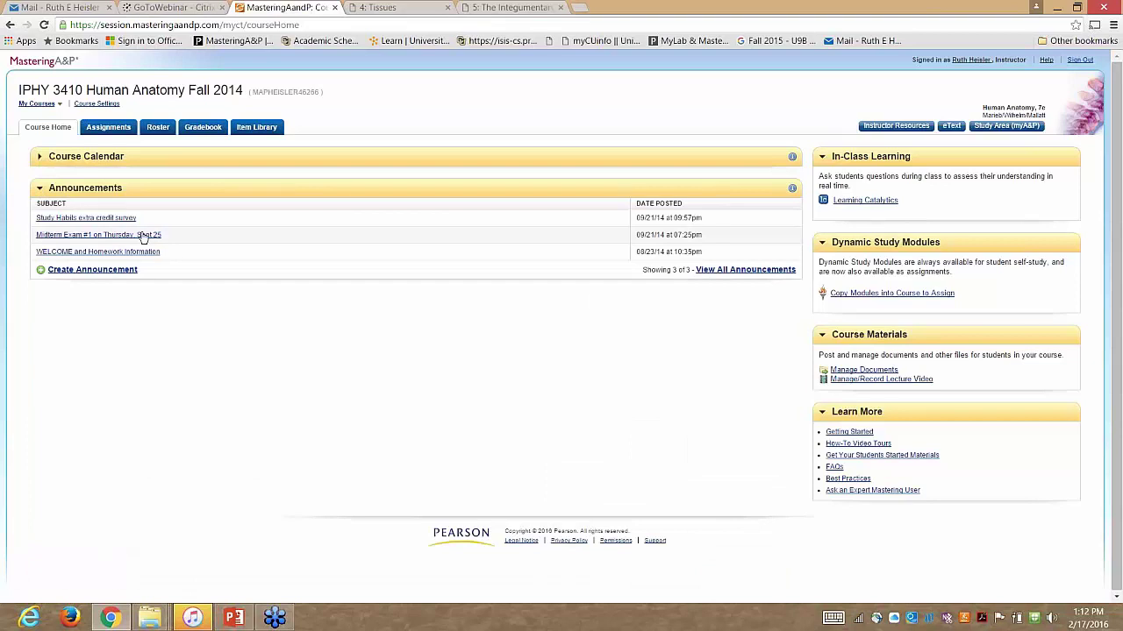
Step: Open Homework #8 from the course assignments for editing and check its category options, keeping Homework
click(113, 131)
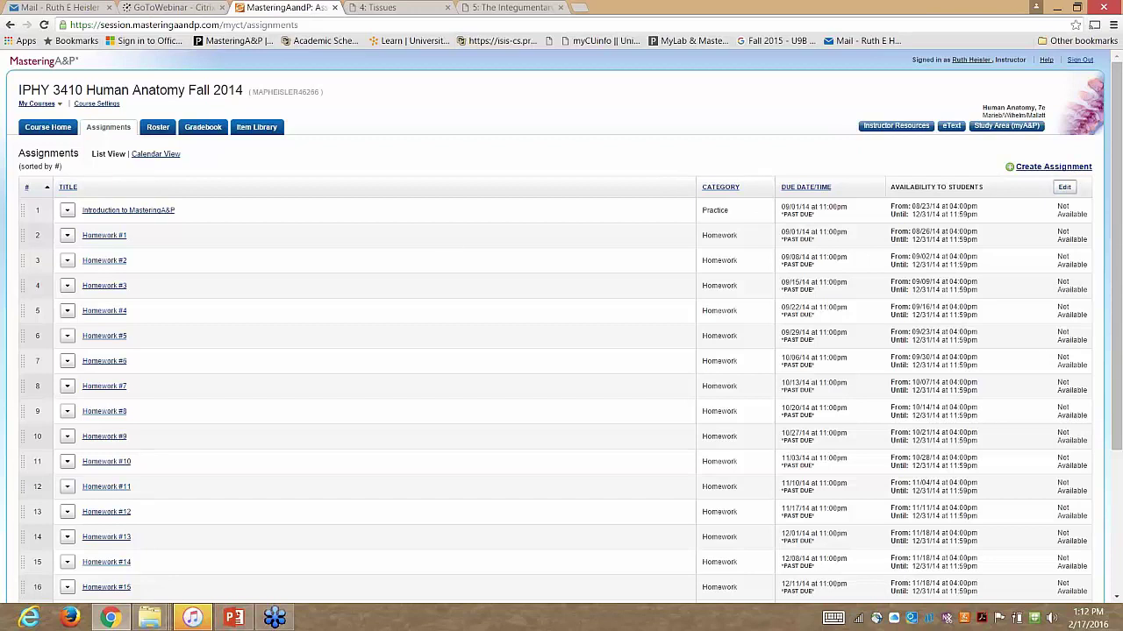
click(68, 412)
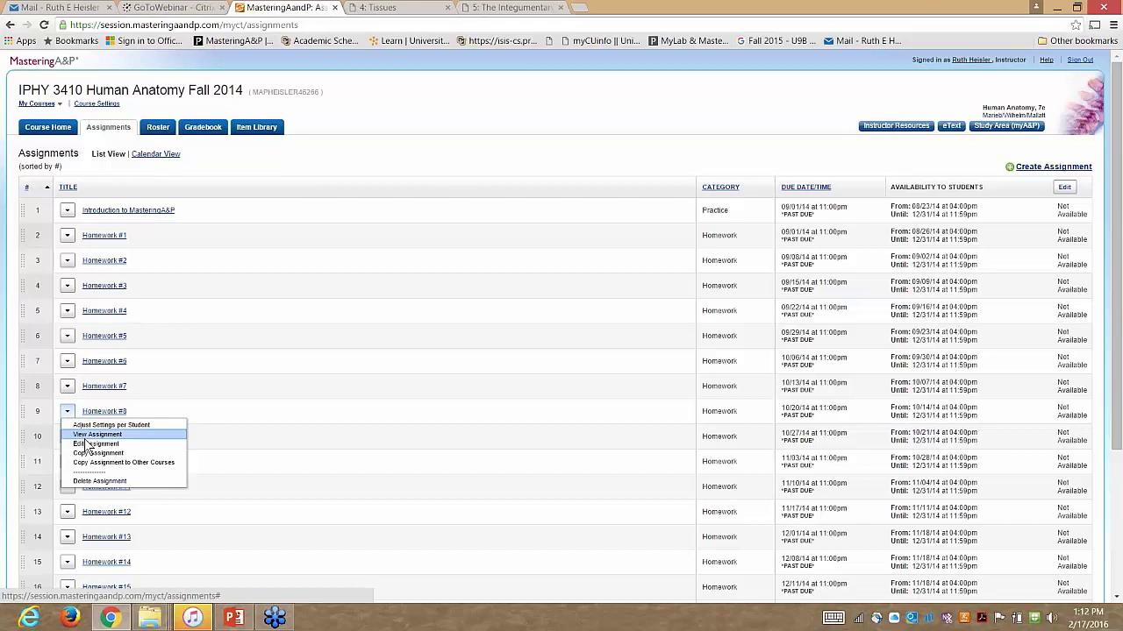
click(86, 444)
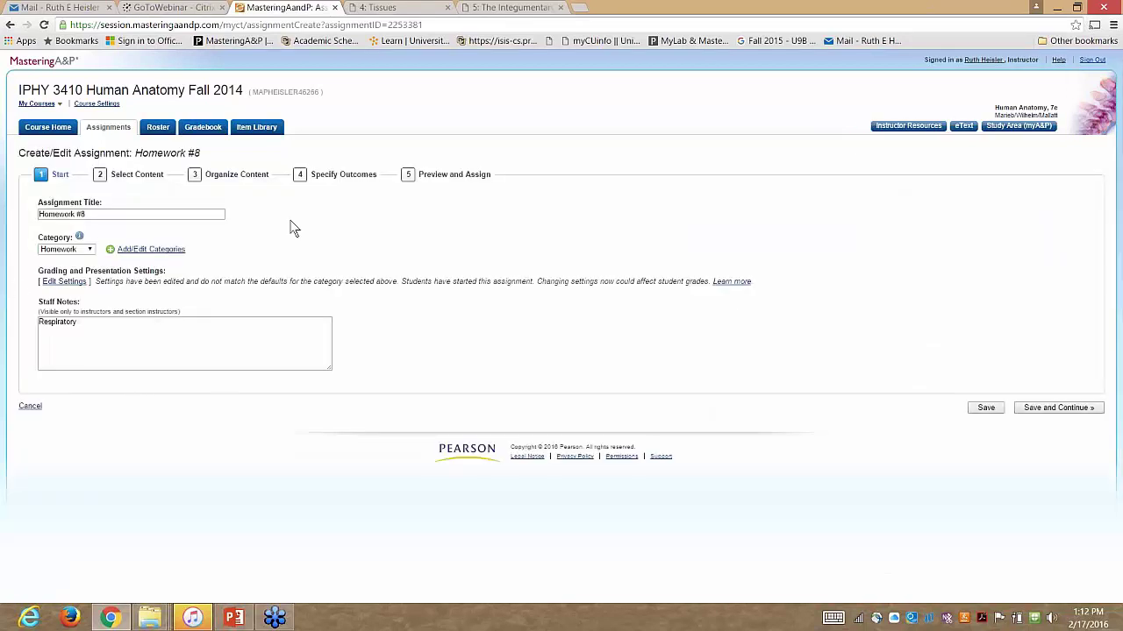
click(90, 250)
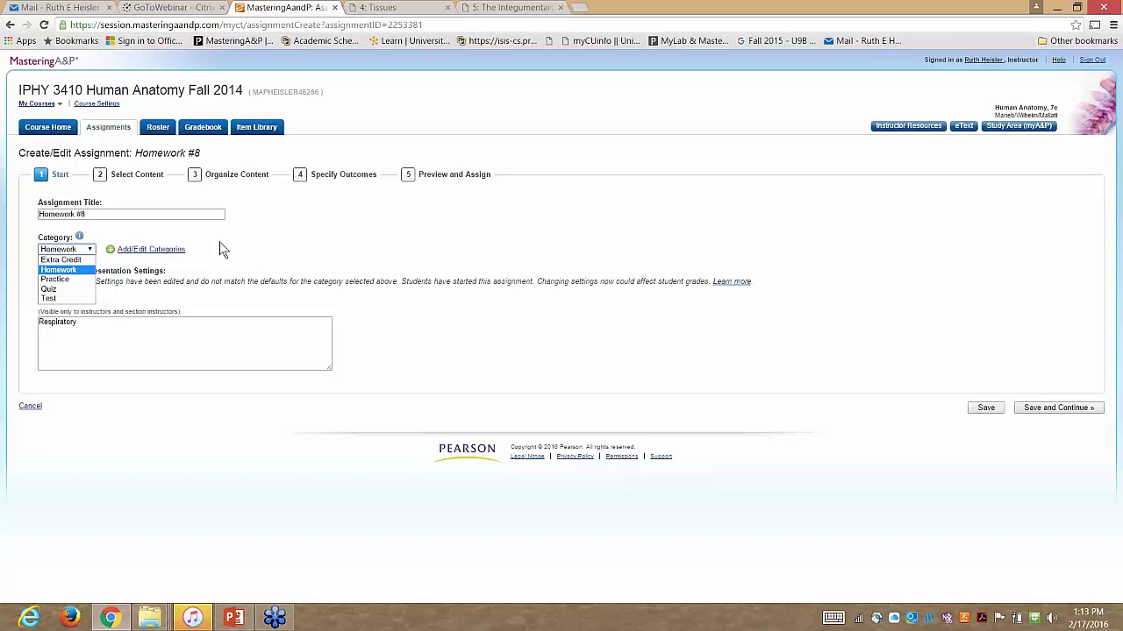
click(125, 265)
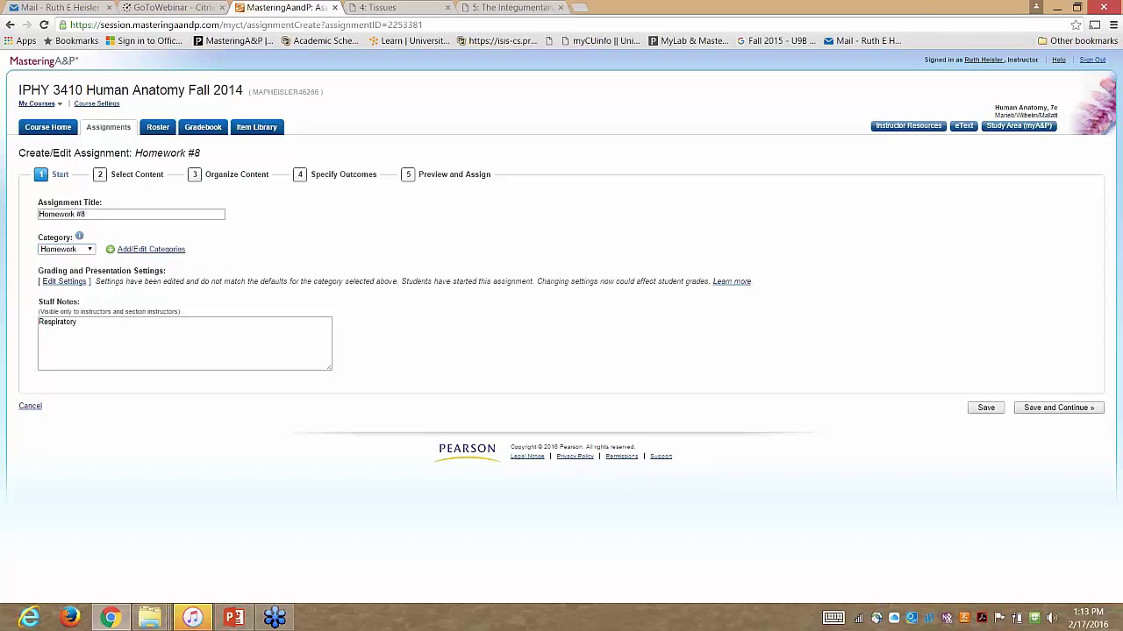
Step: Open the grading and presentation settings of Homework #8 and review the options for showing the assignment score
click(70, 283)
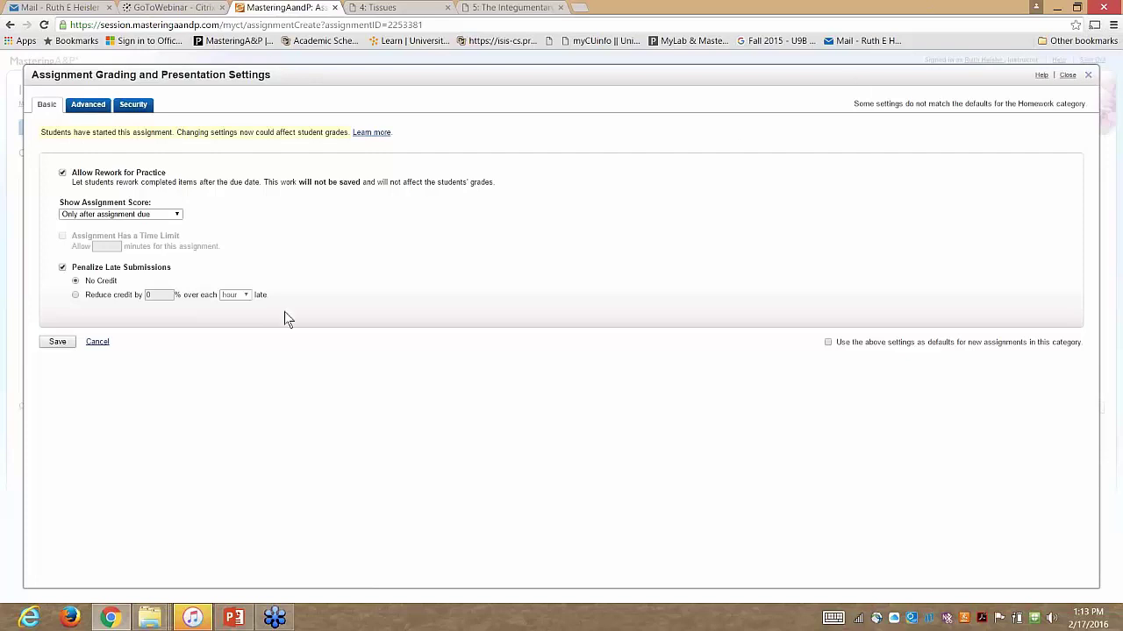
click(97, 342)
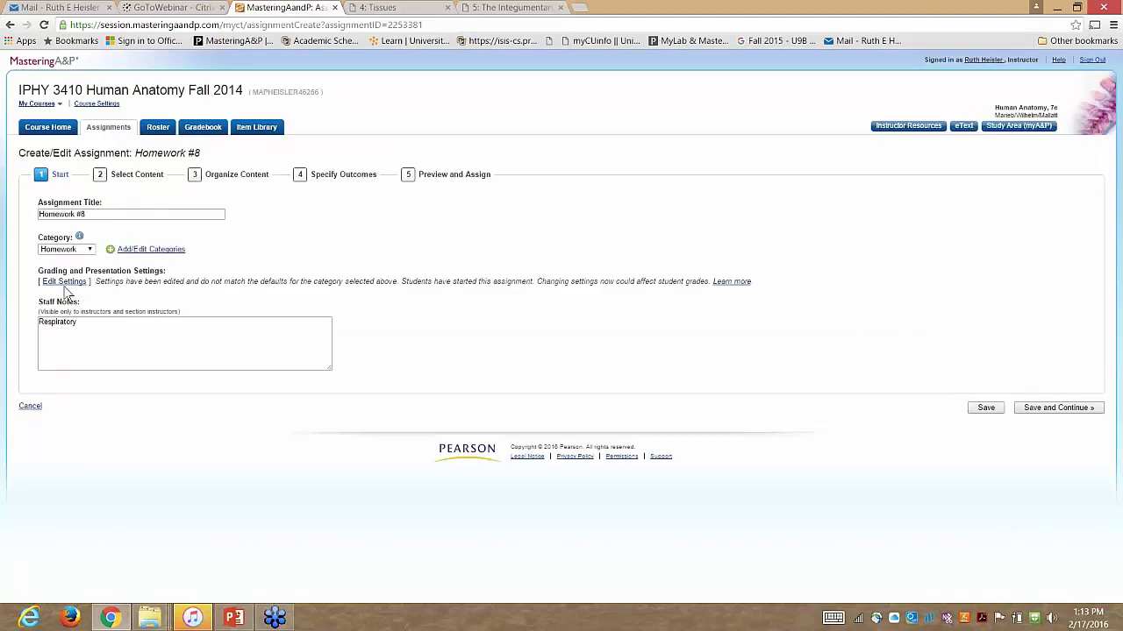
click(64, 283)
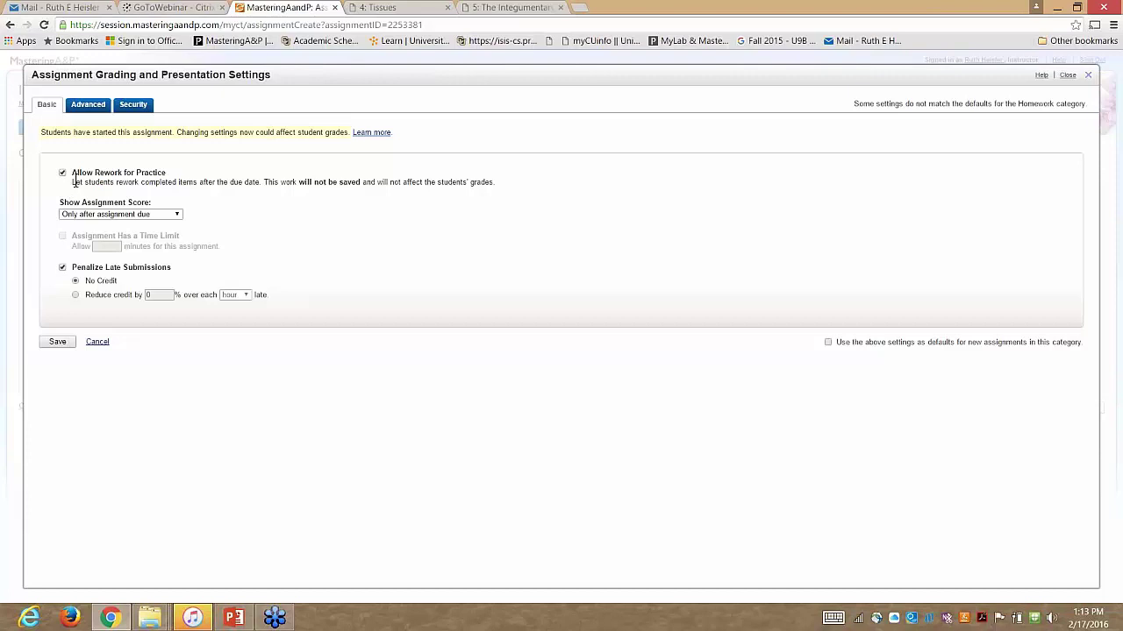
click(178, 215)
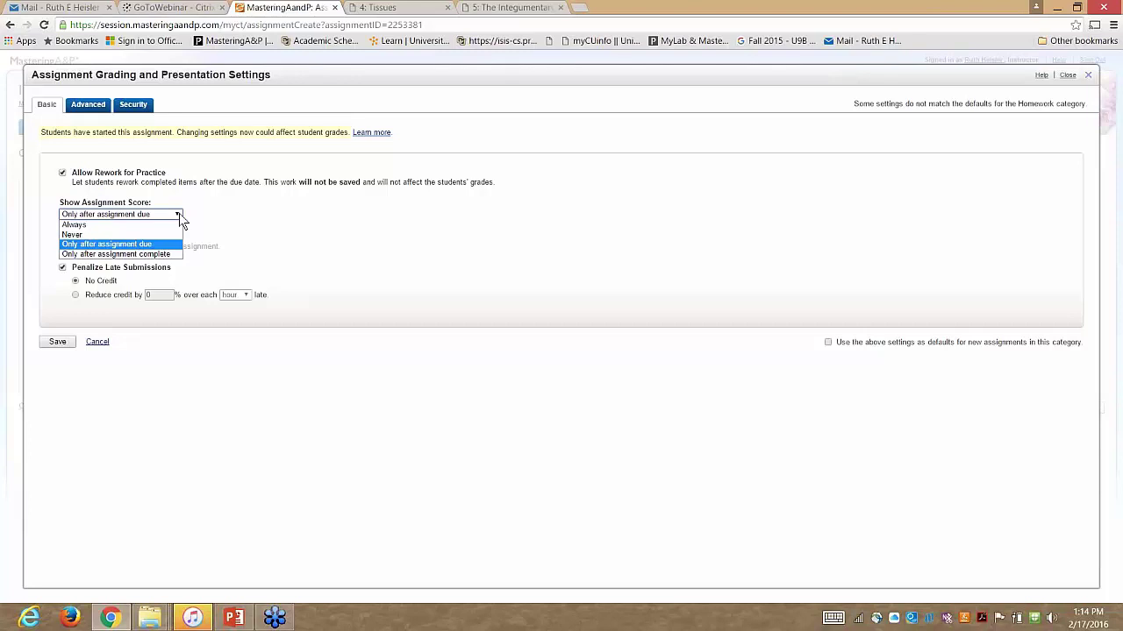
click(178, 213)
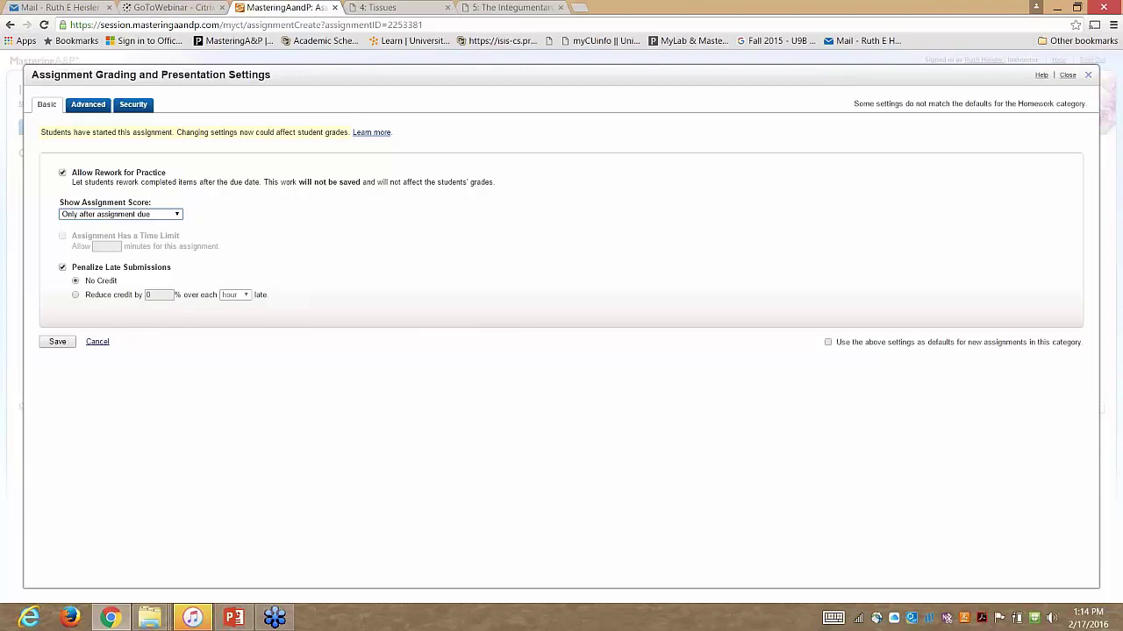
Step: Review the advanced answer-correctness and hint options and the security settings of Homework #8, closing the settings without saving
click(88, 104)
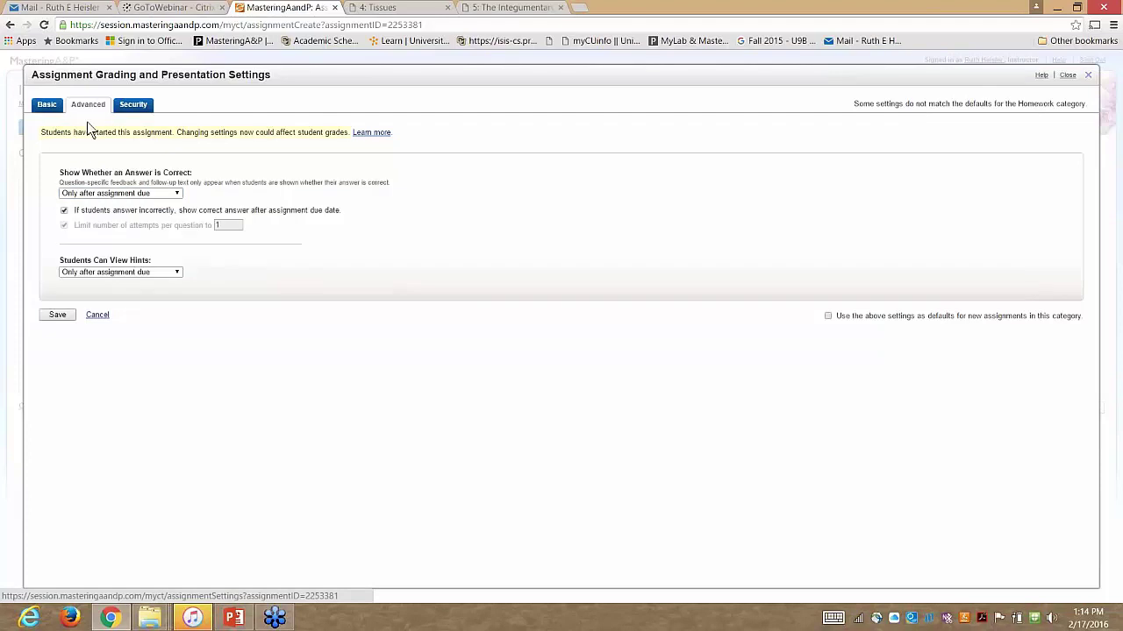
click(174, 193)
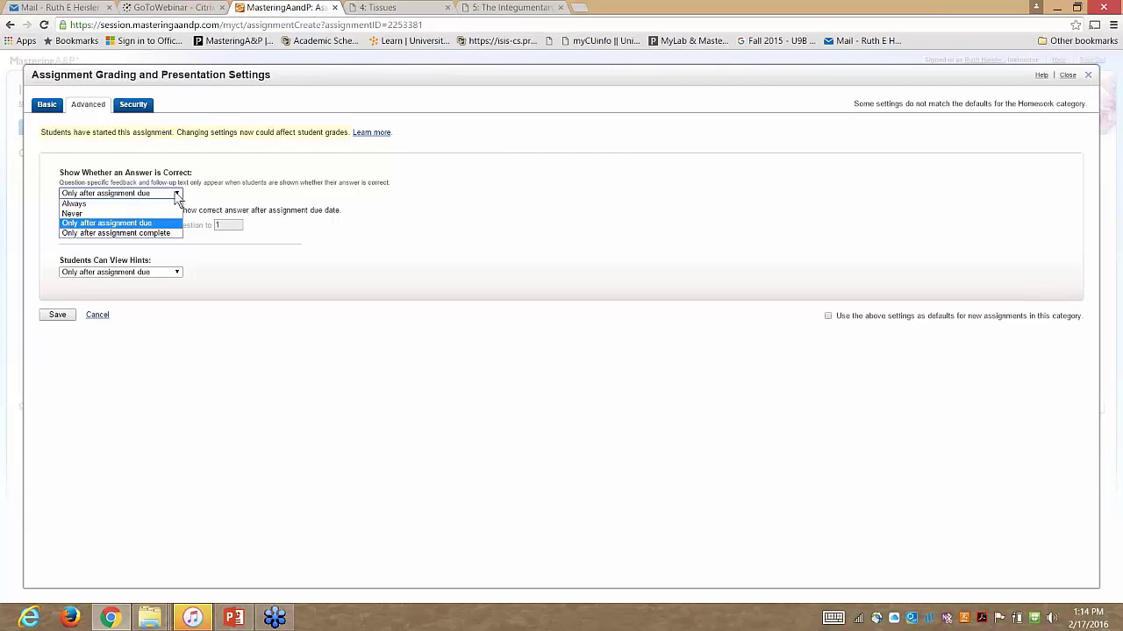
click(118, 192)
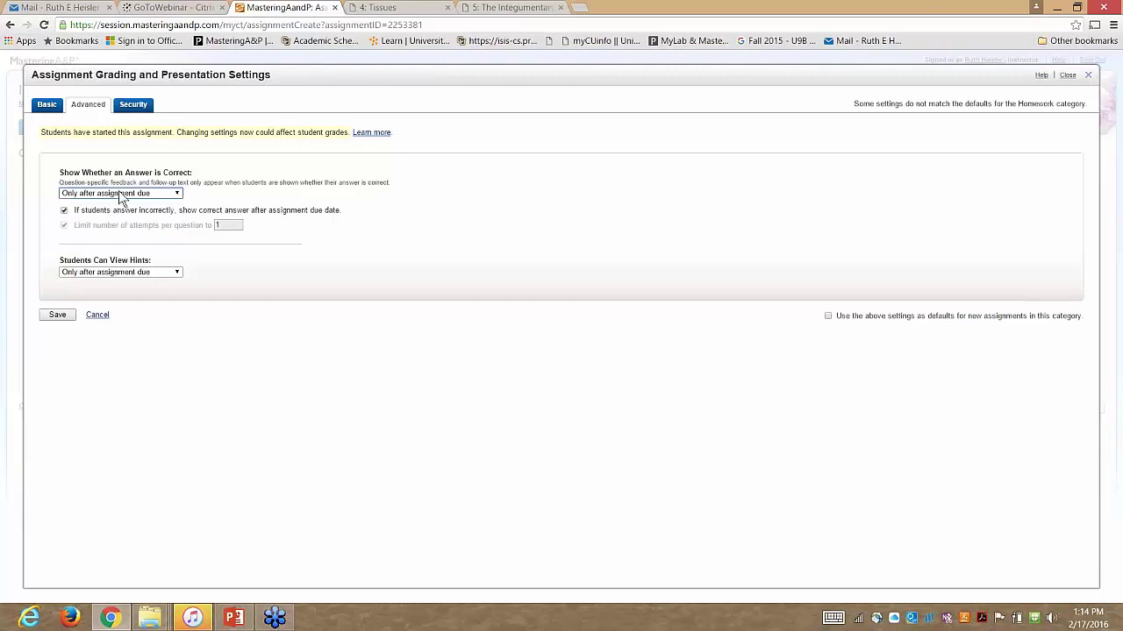
click(178, 273)
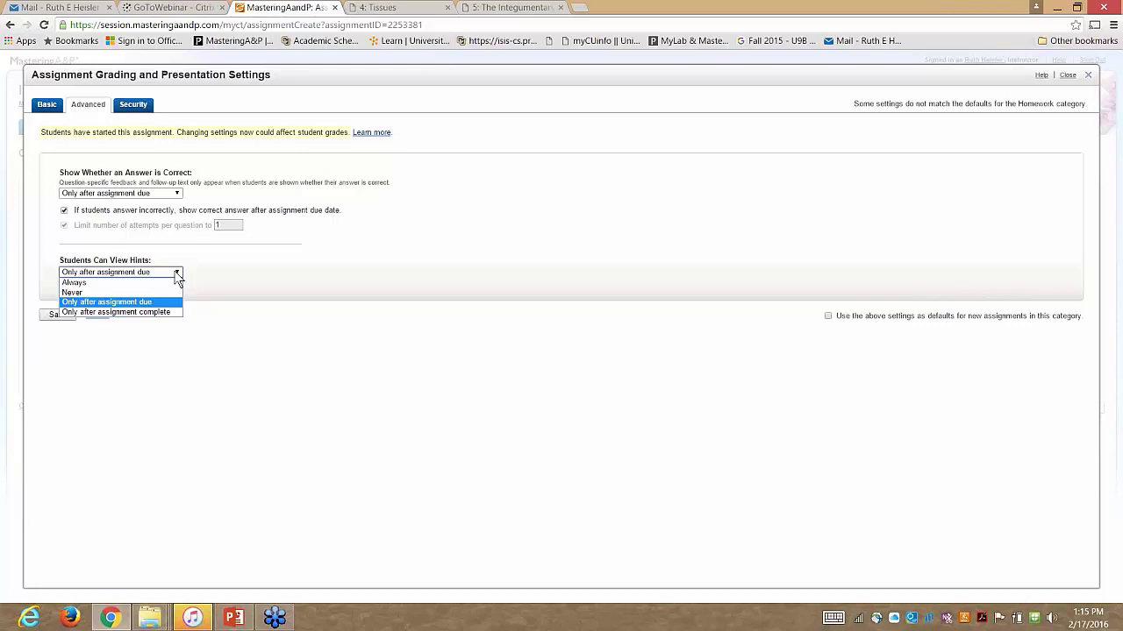
click(215, 268)
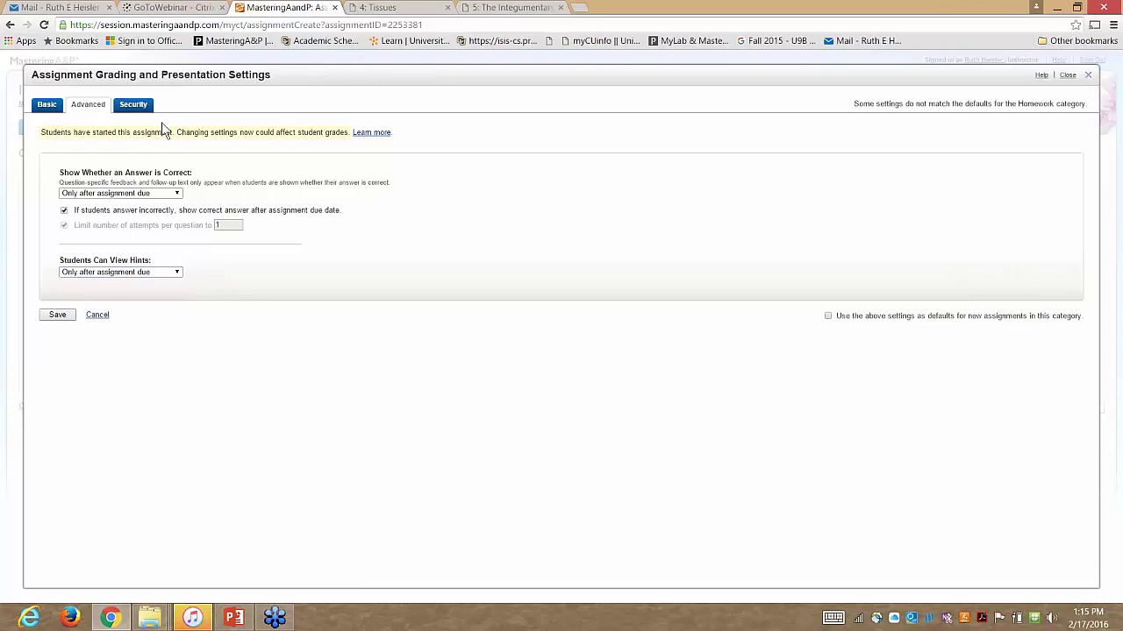
click(133, 107)
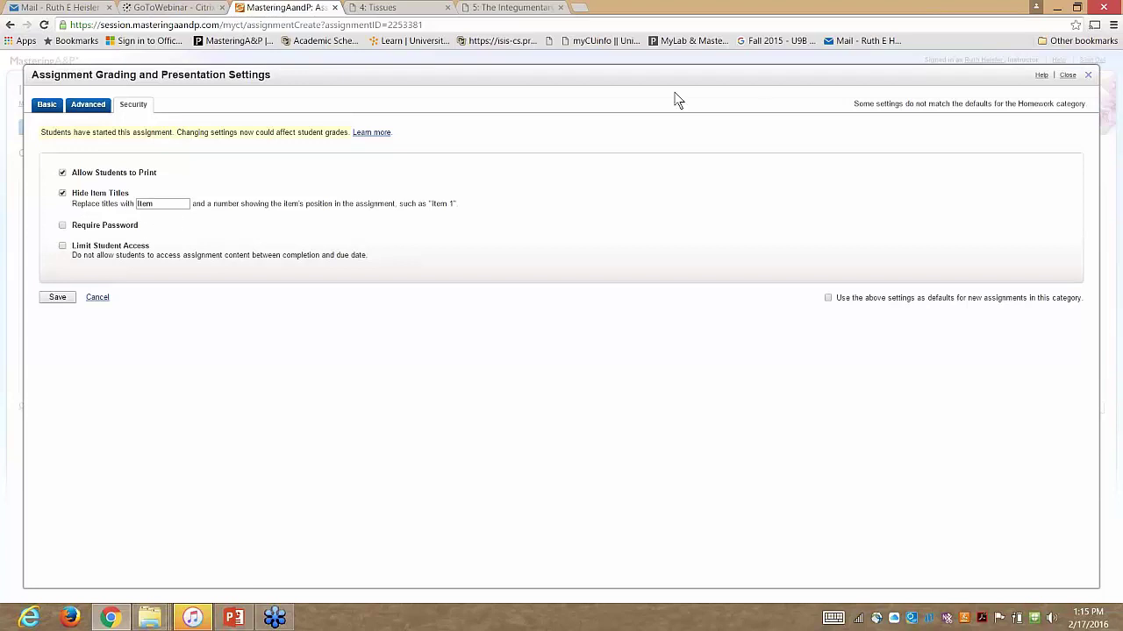
click(1067, 76)
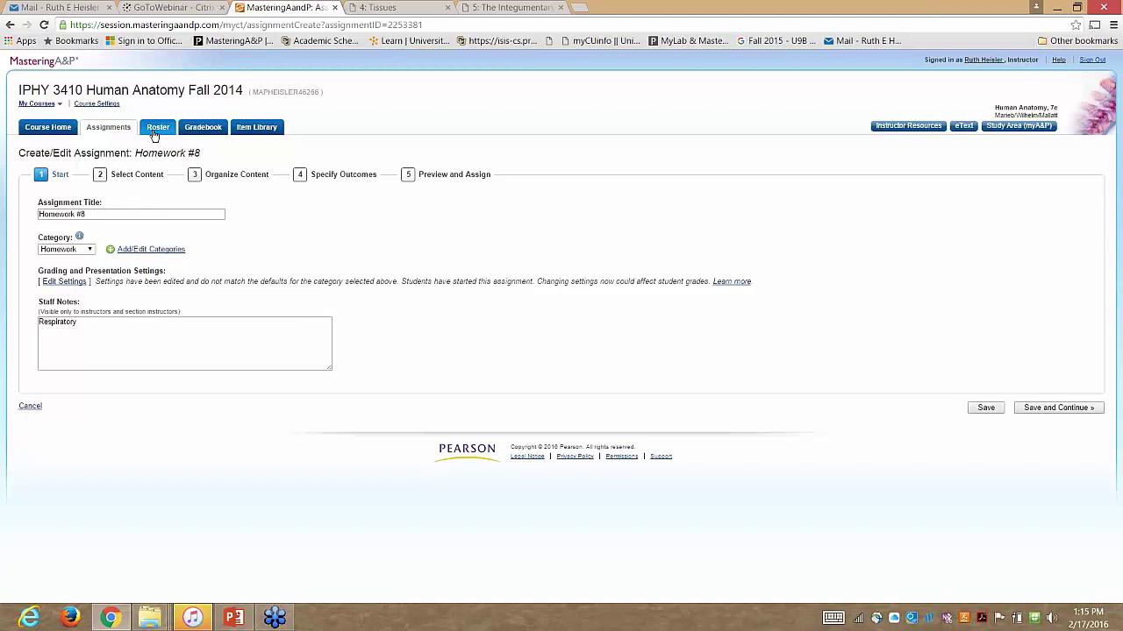
Step: Go to content selection for Homework #8 and pick Marieb/Wilhelm/Mallatt Human Anatomy, 7e, chapter 22, section 22.1 as the source
click(121, 179)
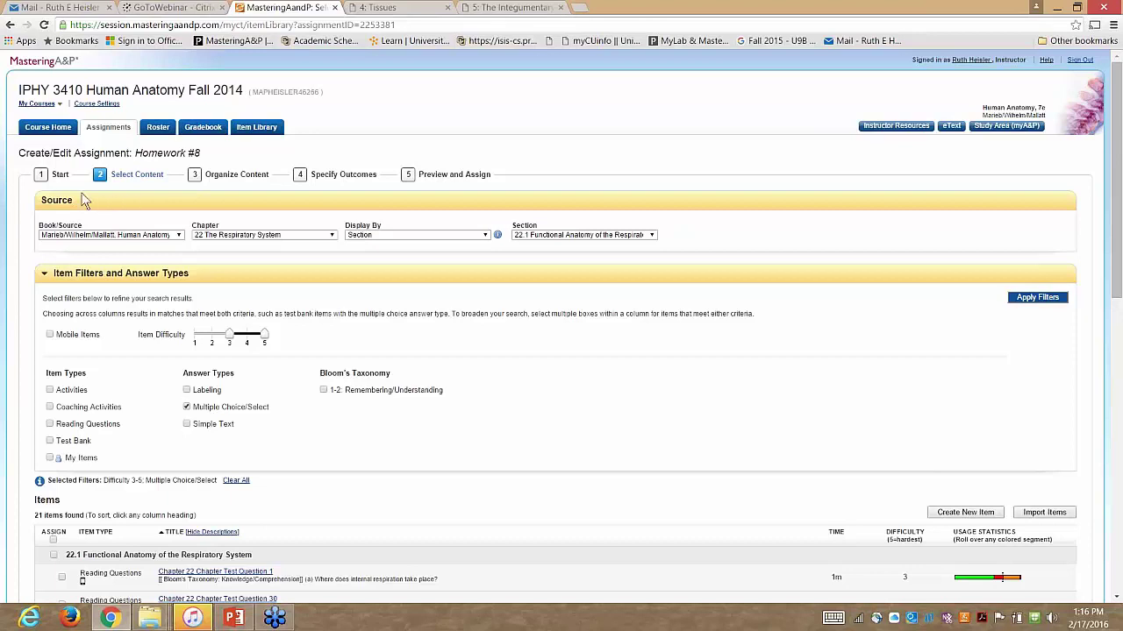
click(176, 237)
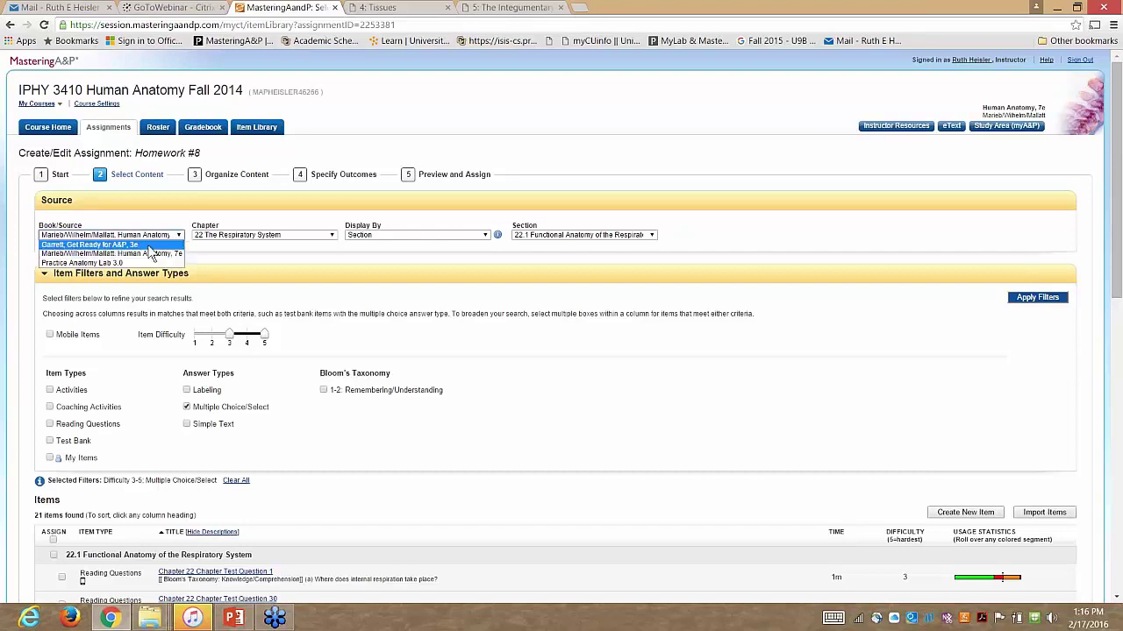
click(147, 253)
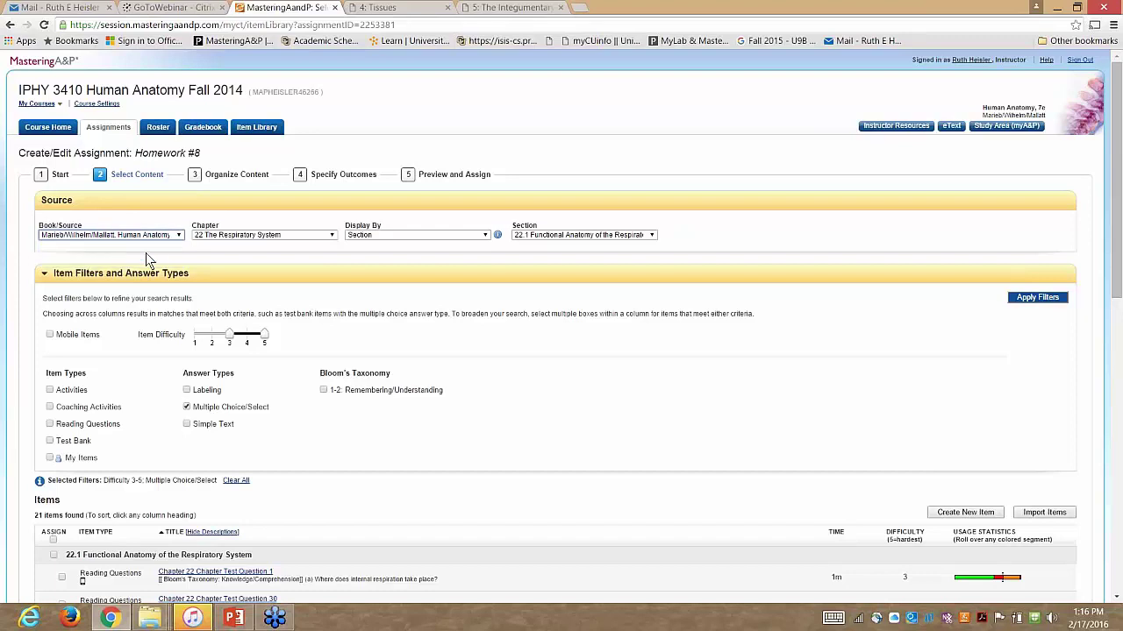
click(333, 236)
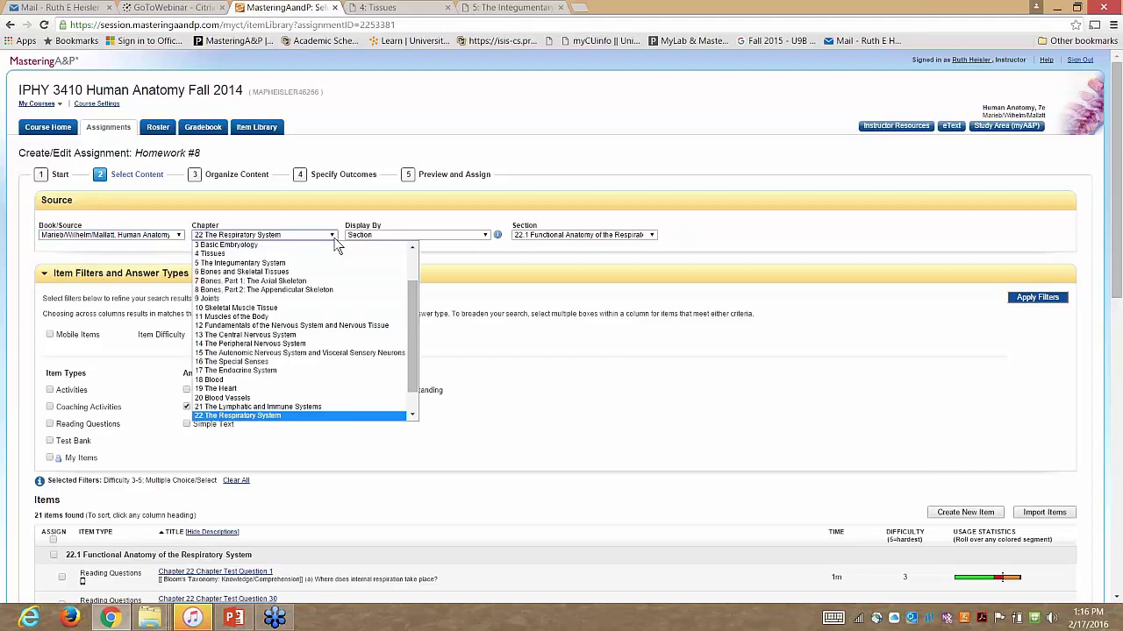
click(334, 235)
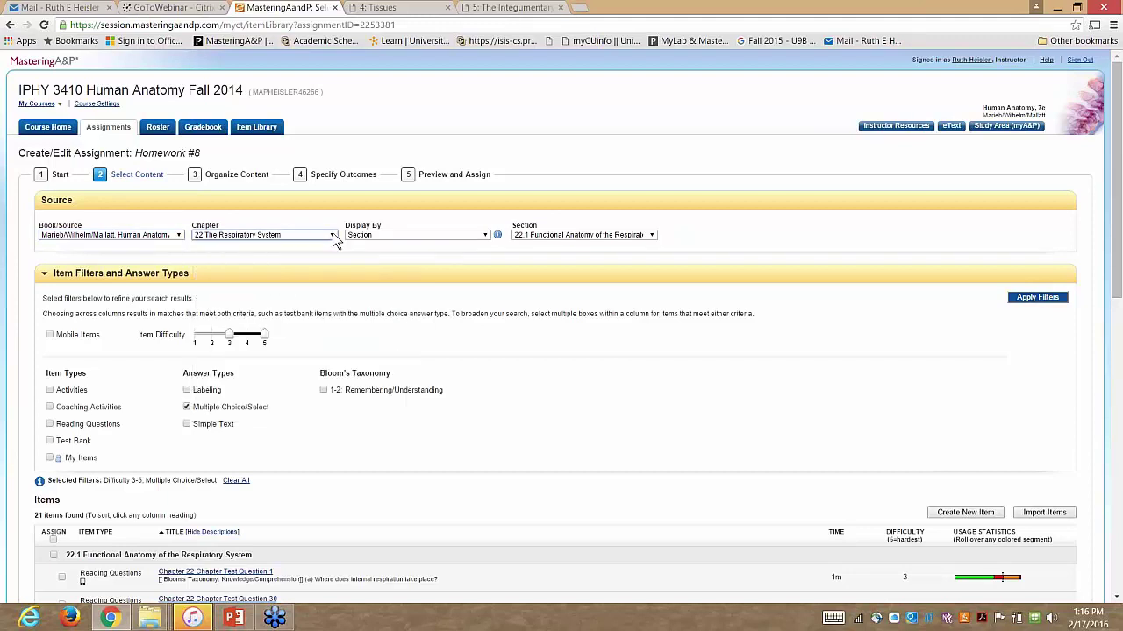
click(652, 239)
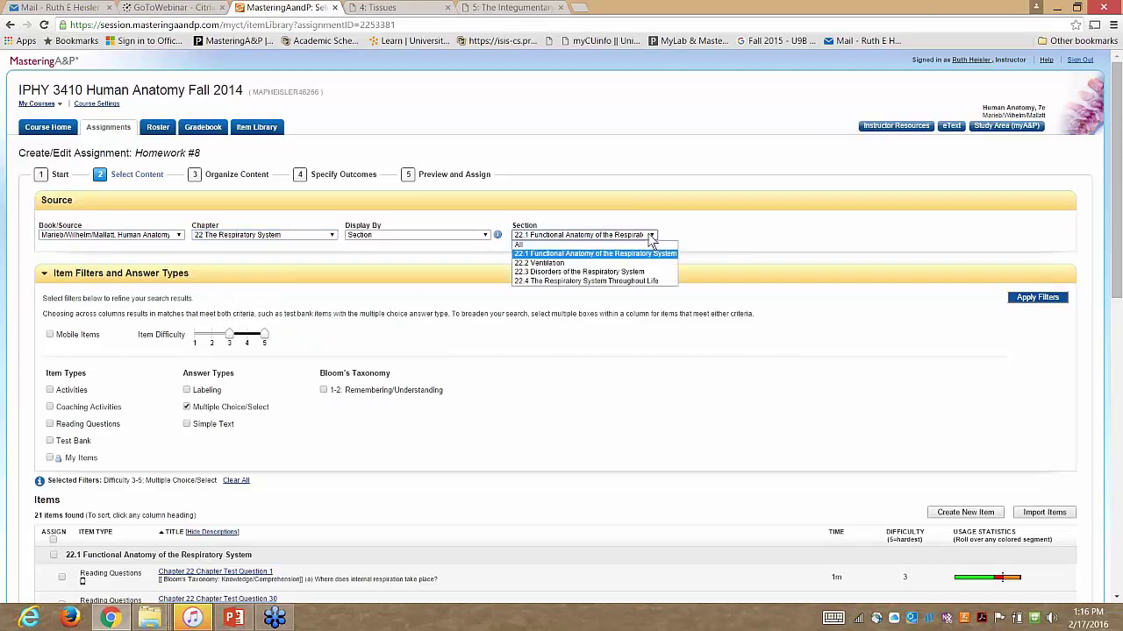
click(637, 253)
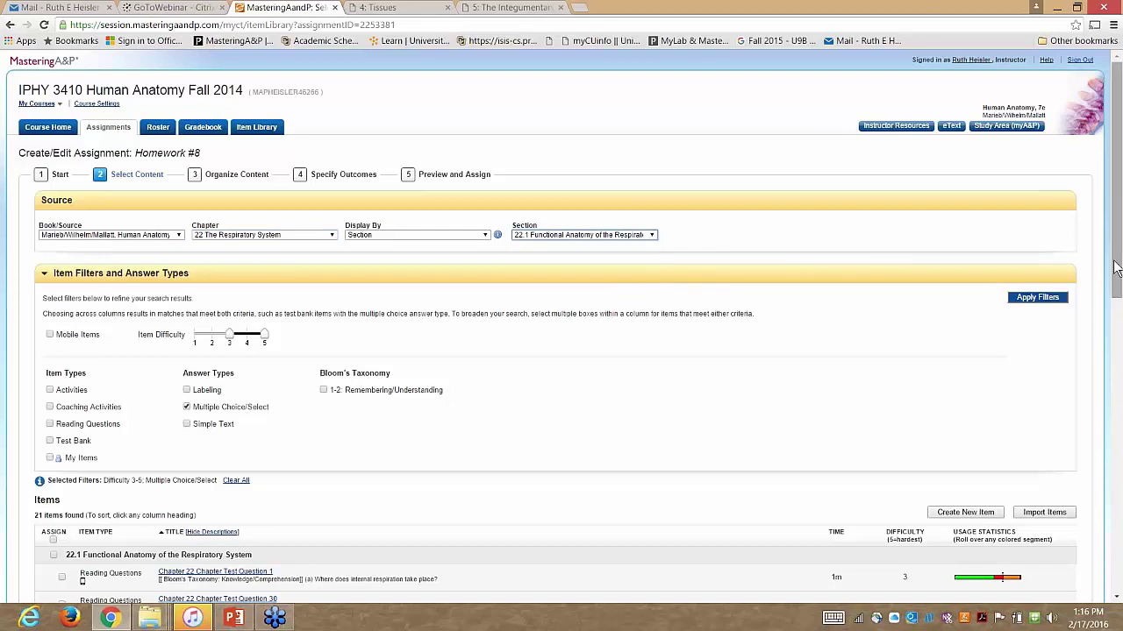
Step: Add the Labeling answer type, widen the item difficulty range to 2–5, and apply the filters to the items
drag(1116, 267, 1102, 351)
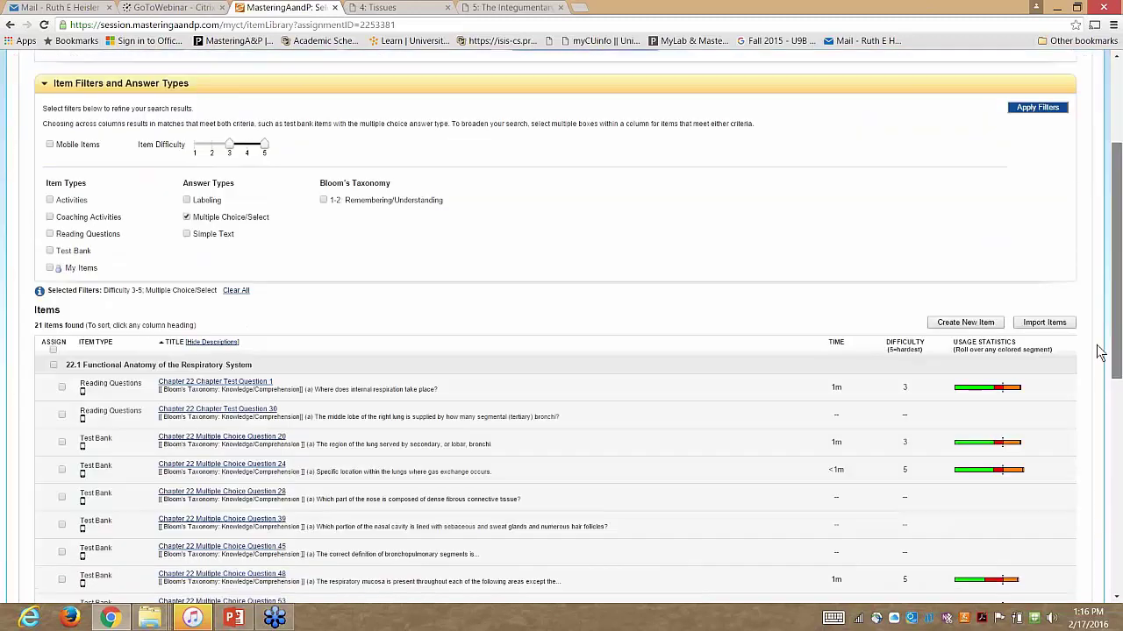
scroll(1102, 351, down, 1)
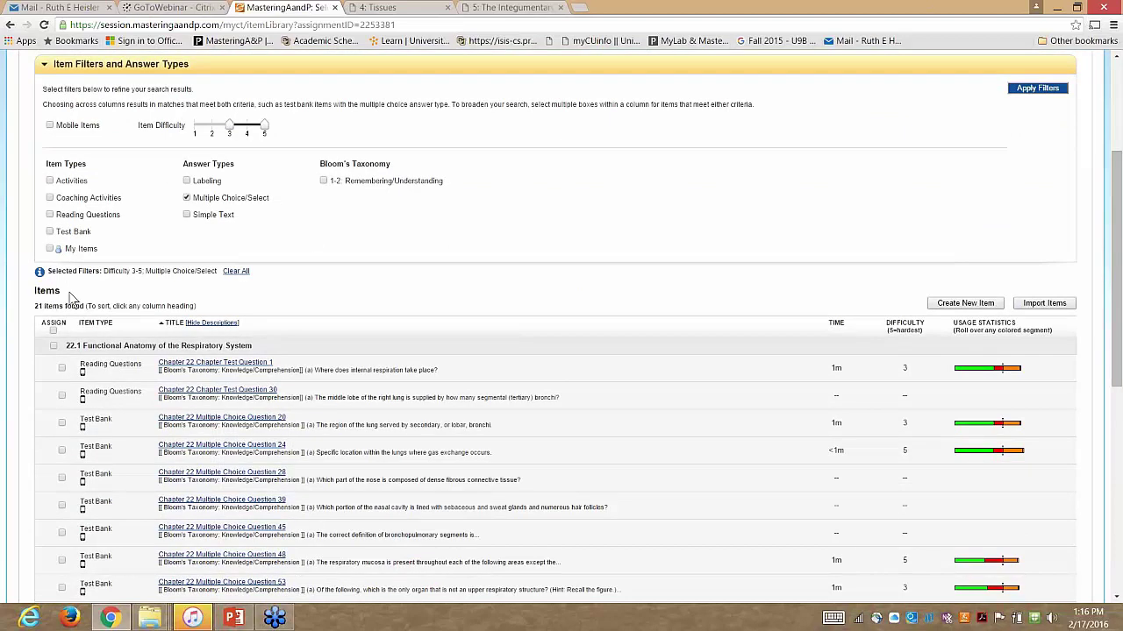
click(186, 183)
drag(229, 126, 211, 126)
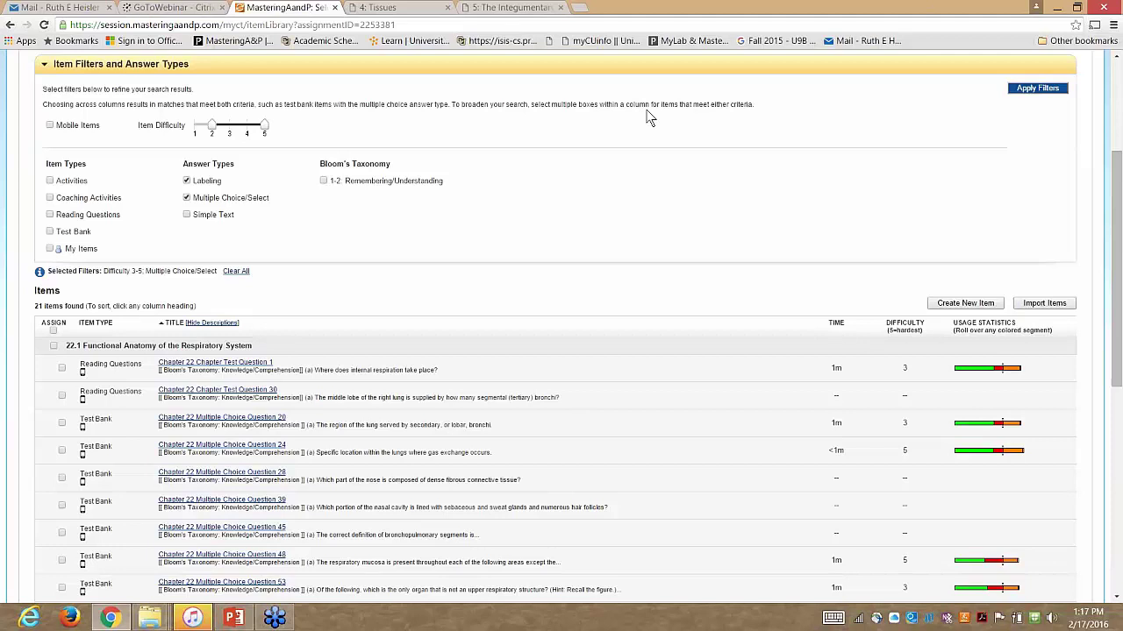
click(1031, 95)
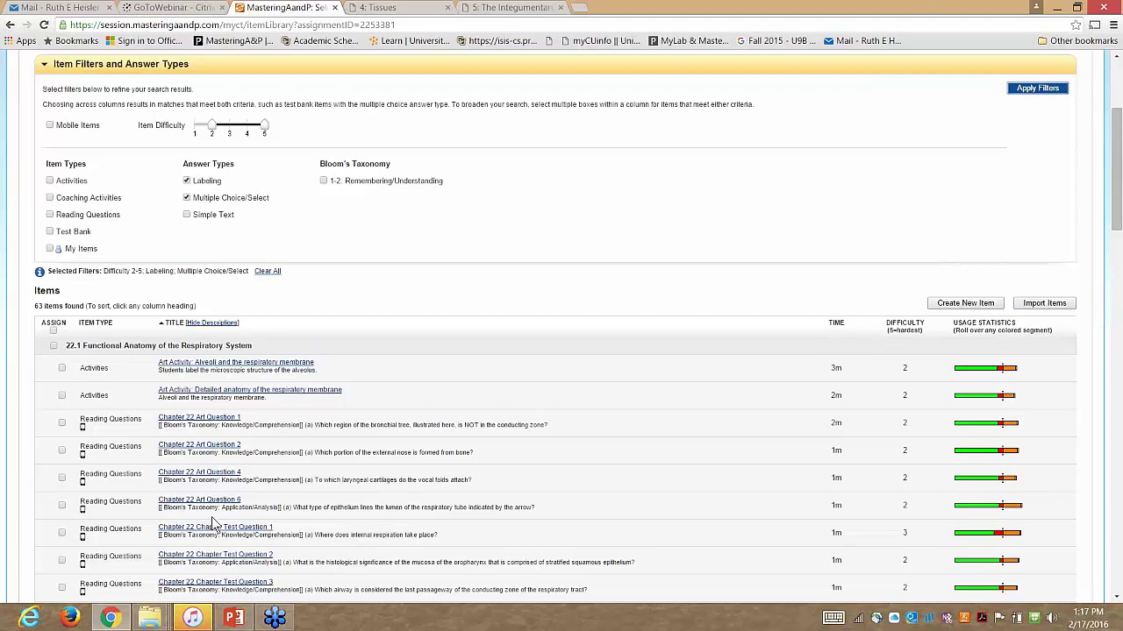
Step: Preview the first three filtered items, starting with Art Activity: Alveoli and the respiratory membrane, and close the preview
click(263, 362)
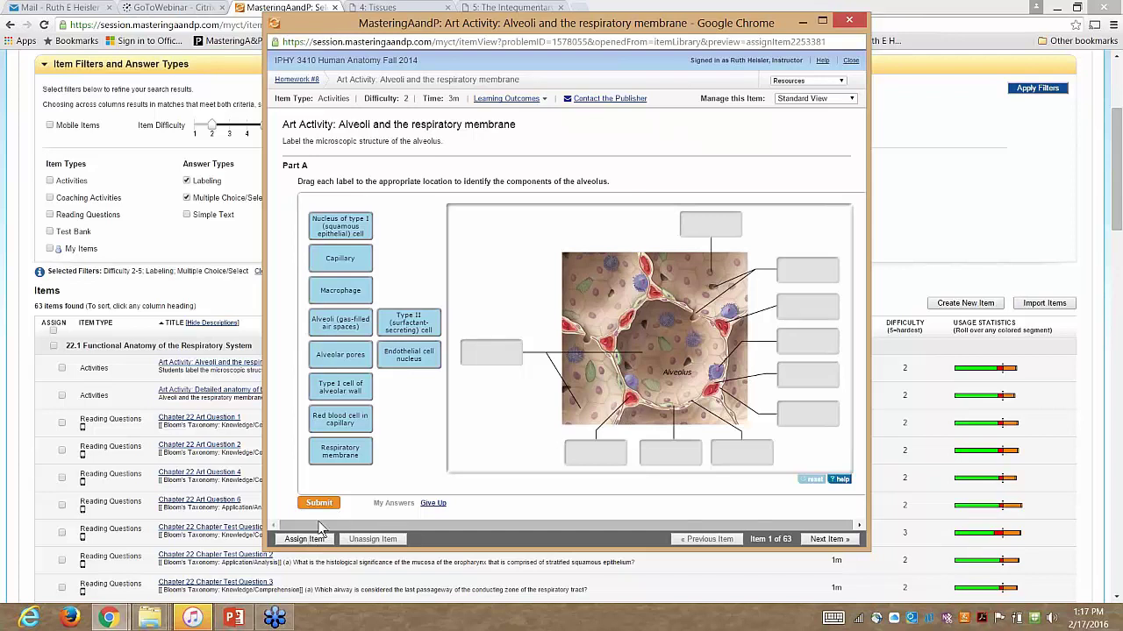
click(816, 542)
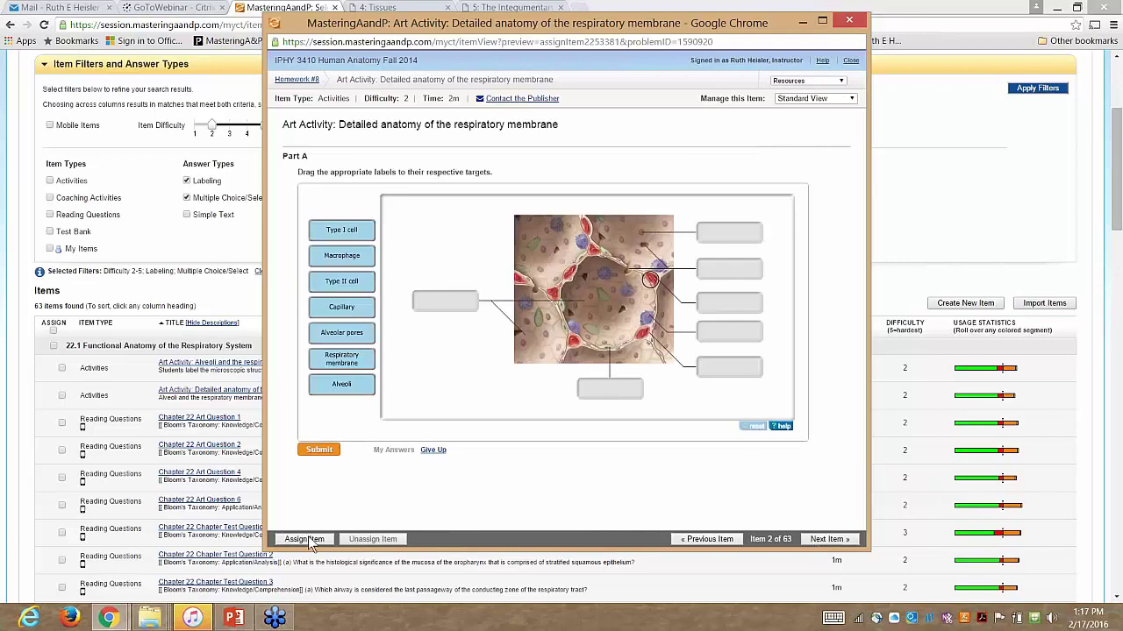
click(838, 541)
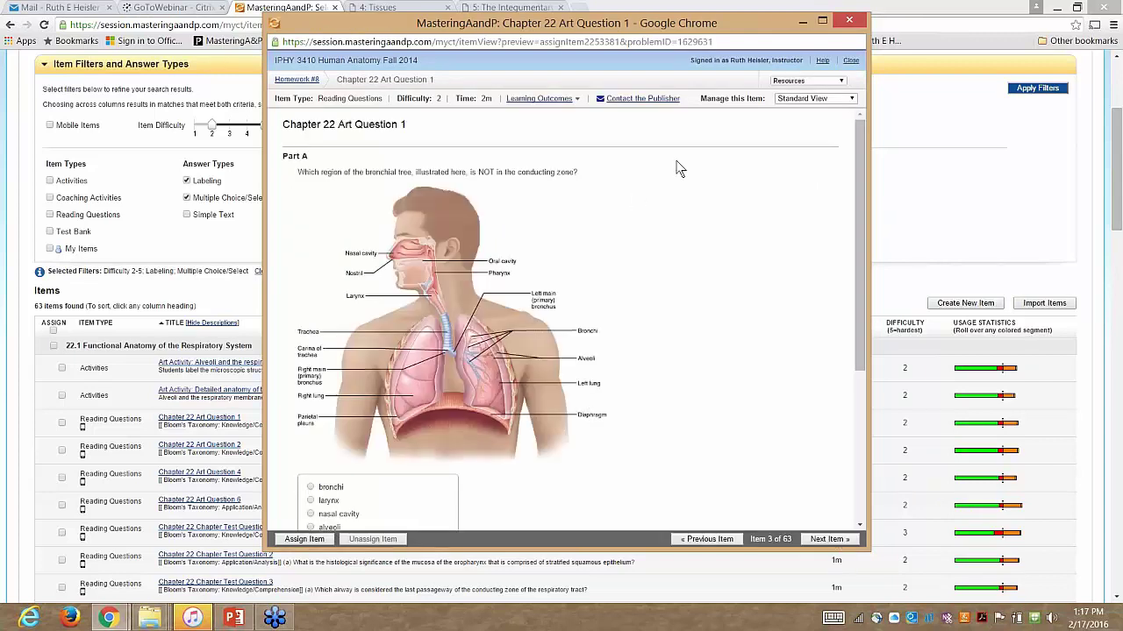
click(847, 24)
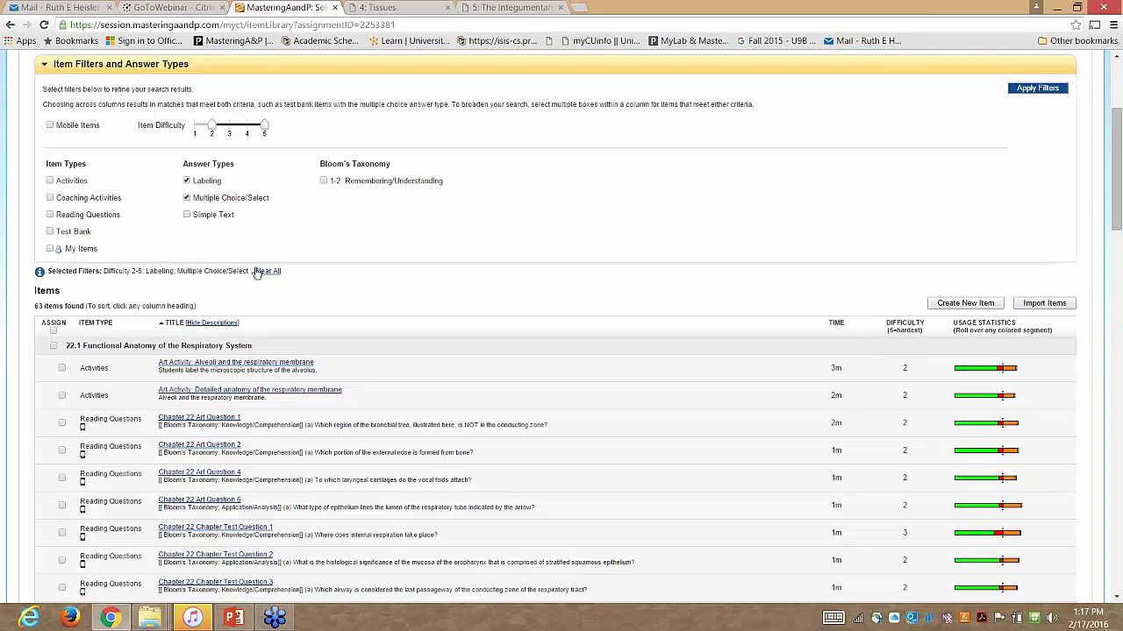
Step: Look through the filtered section 22.1 items, and save and continue to organizing the content of Homework #8
scroll(256, 273, up, 1)
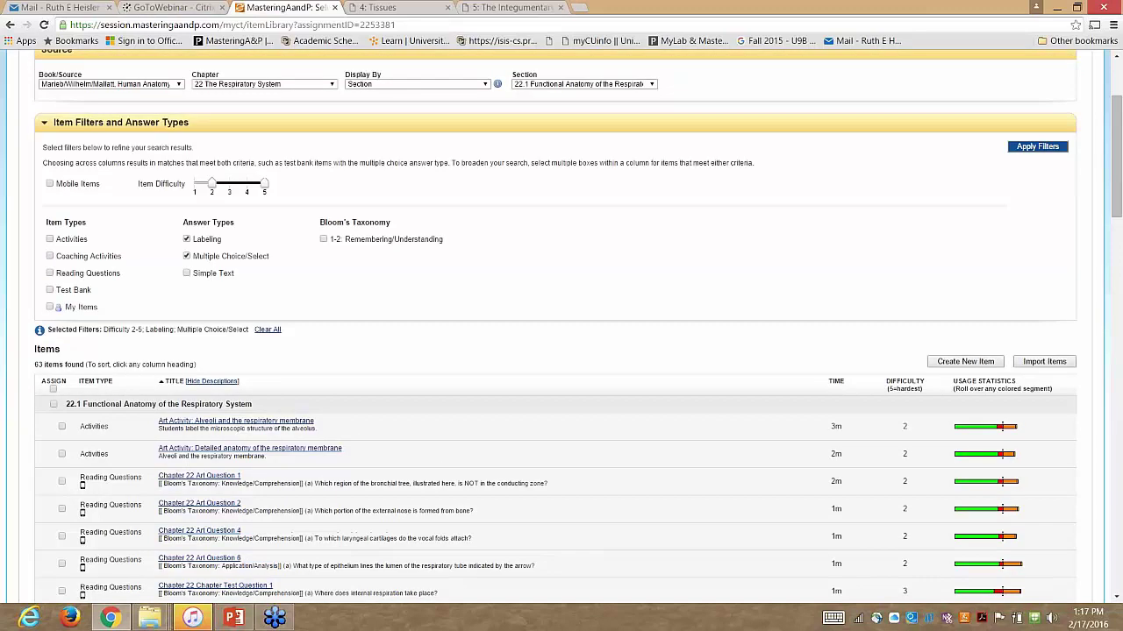
scroll(1039, 340, up, 3)
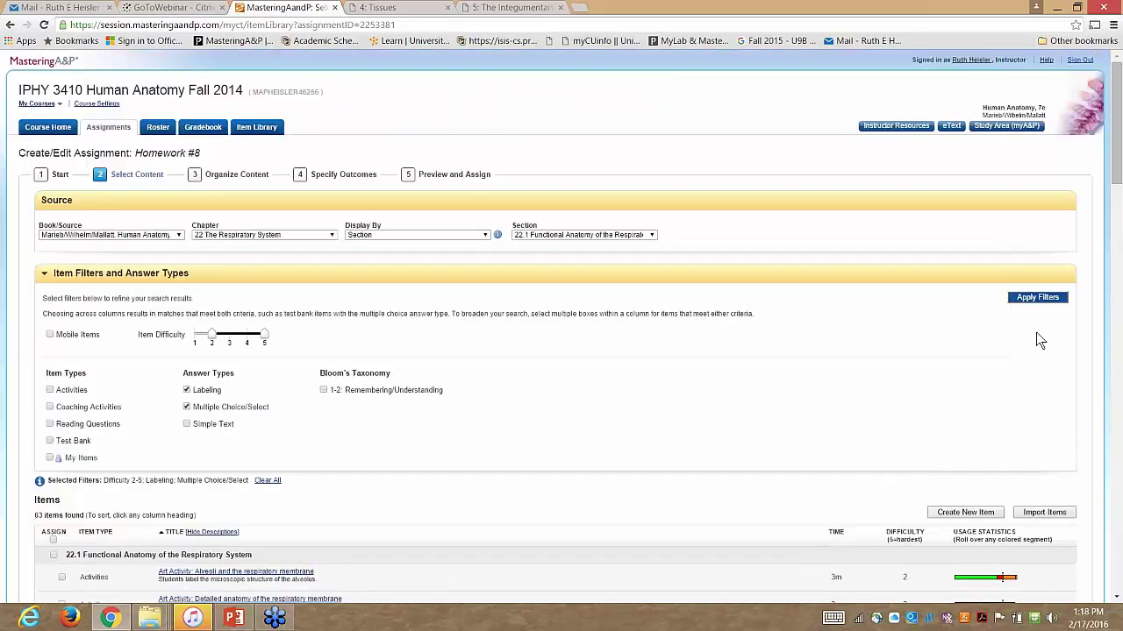
scroll(1039, 340, down, 2)
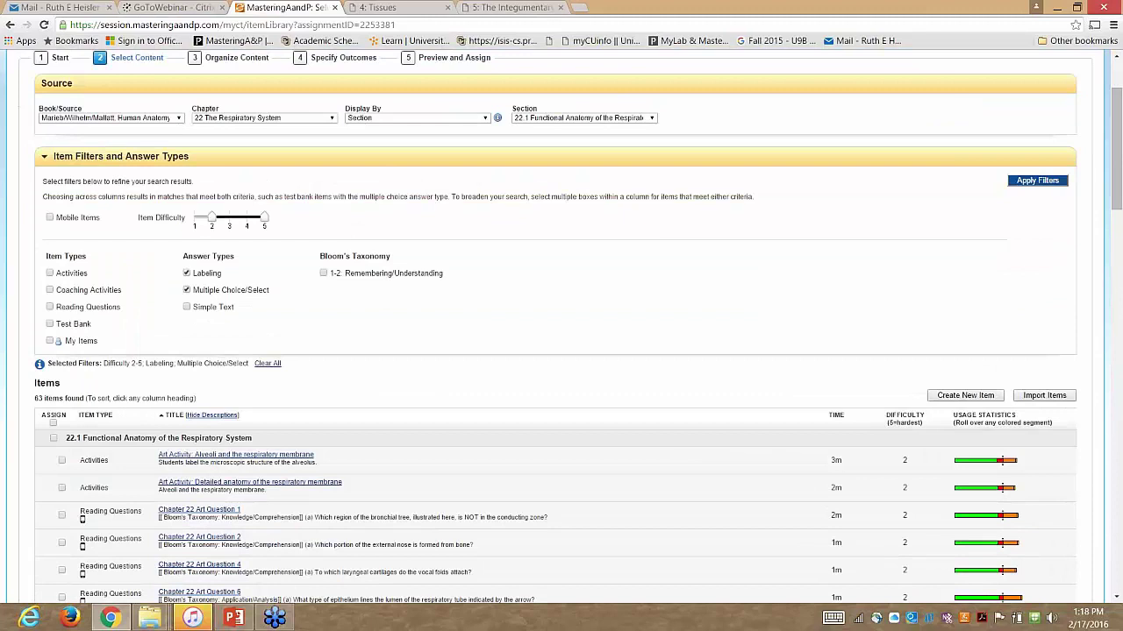
scroll(975, 421, down, 14)
scroll(975, 421, down, 10)
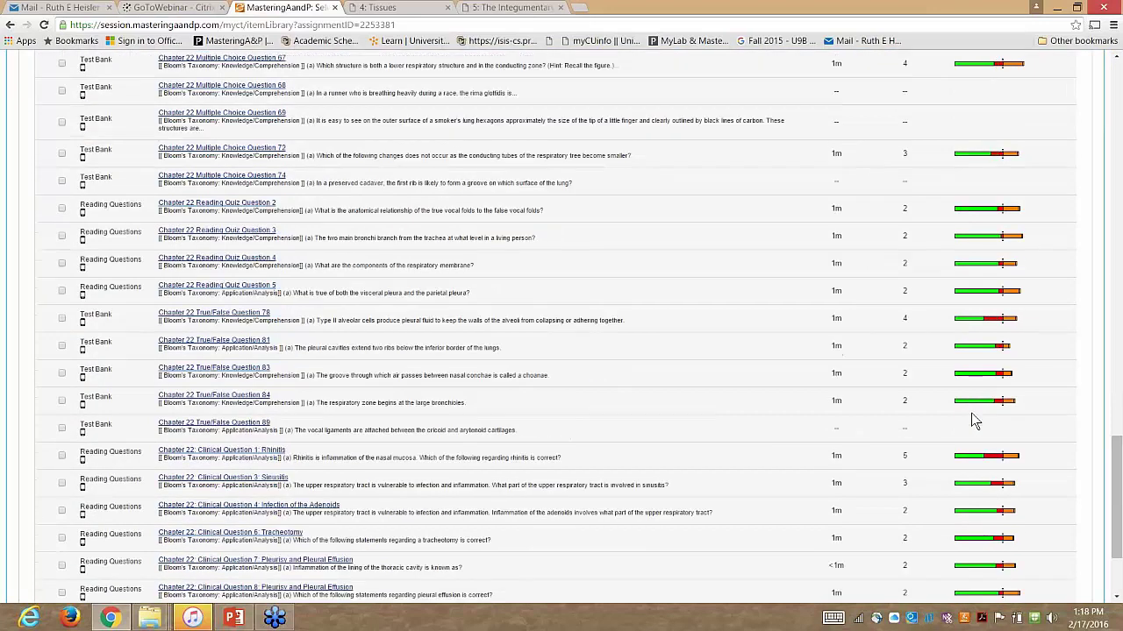
scroll(973, 421, down, 3)
click(1033, 492)
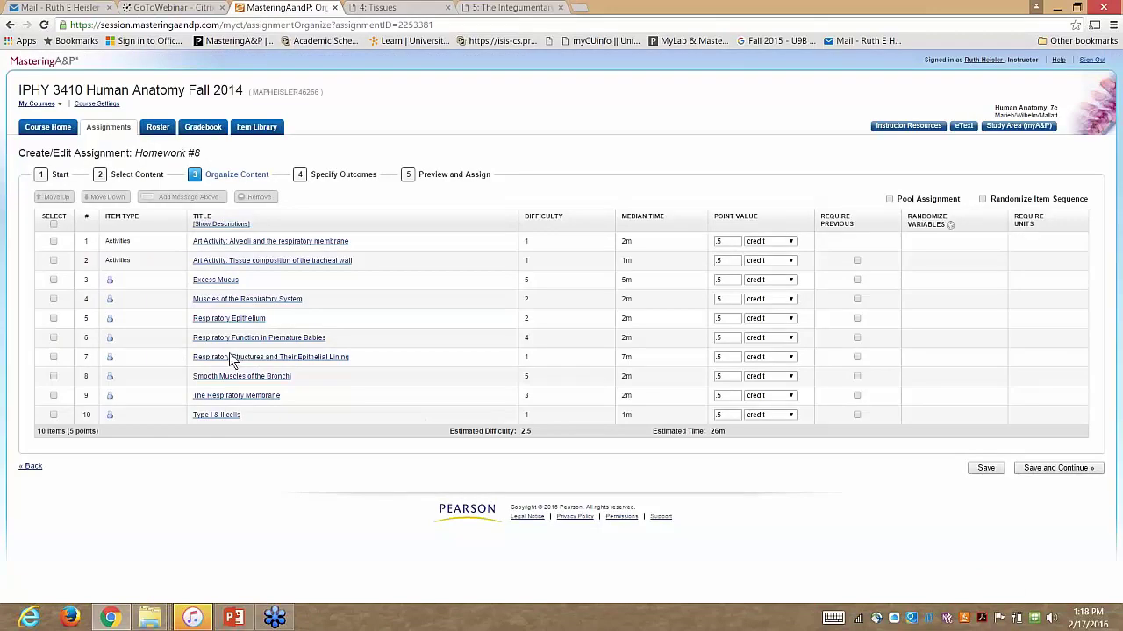
Step: Move Art Activity: Tissue composition of the tracheal wall up to first place in the item order, and back down to second
click(54, 259)
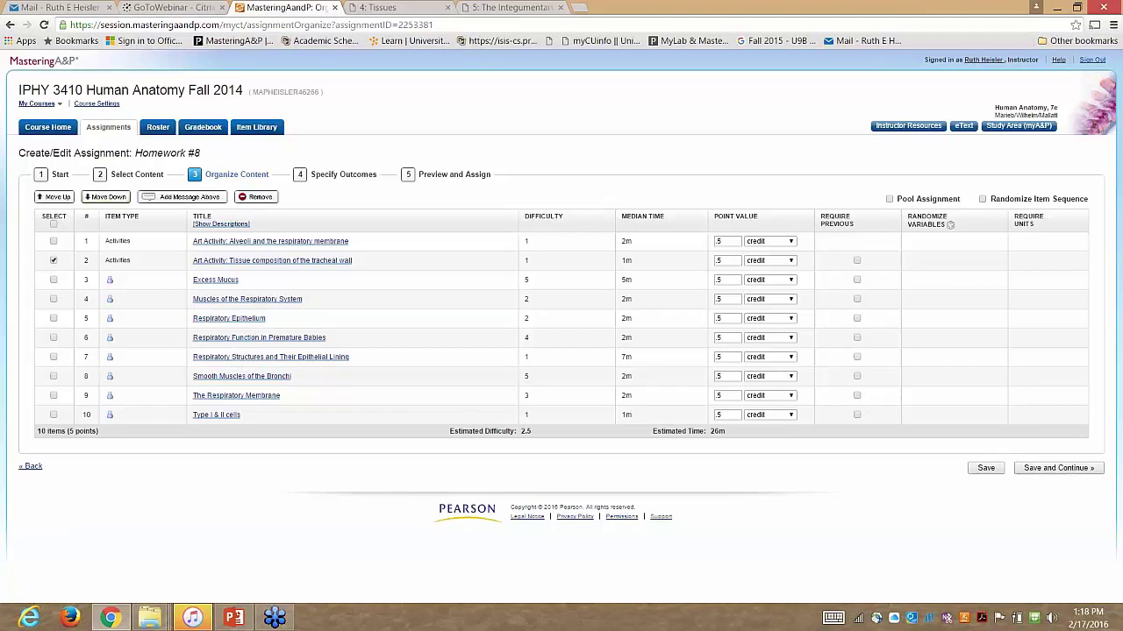
click(58, 197)
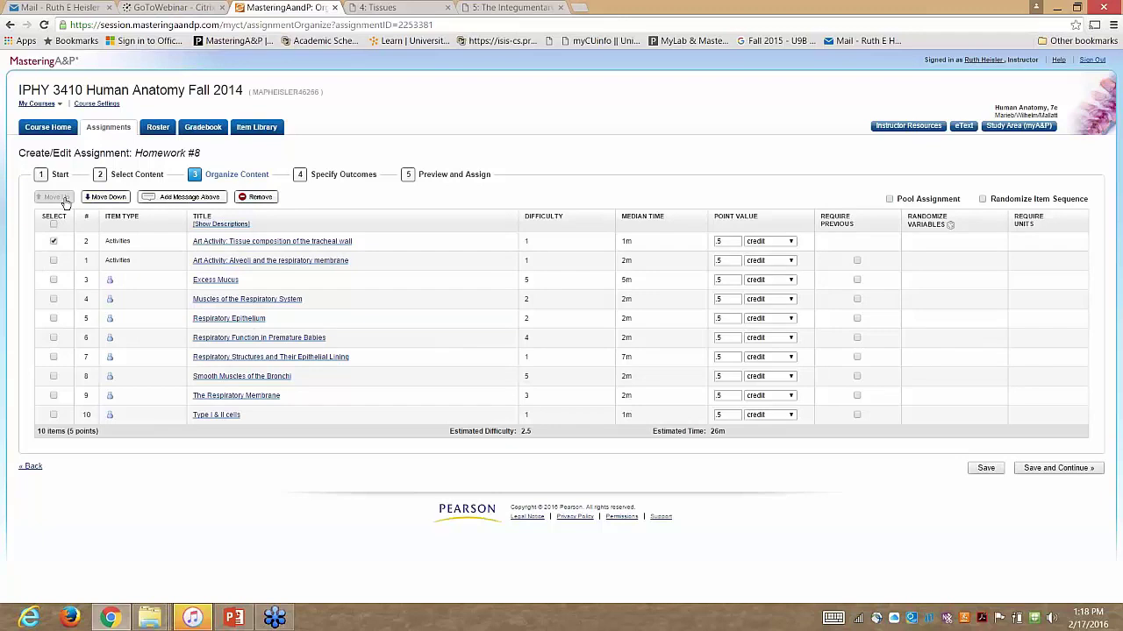
click(97, 198)
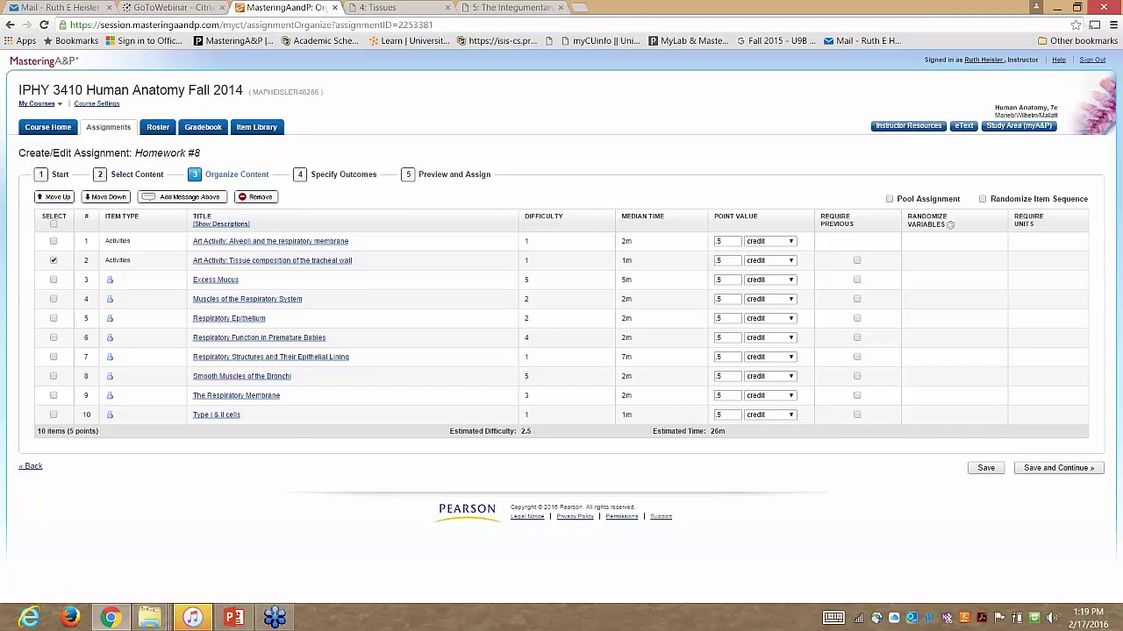
Step: Go back to content selection to review the available section 22.1 items, and return to organizing the content
click(141, 178)
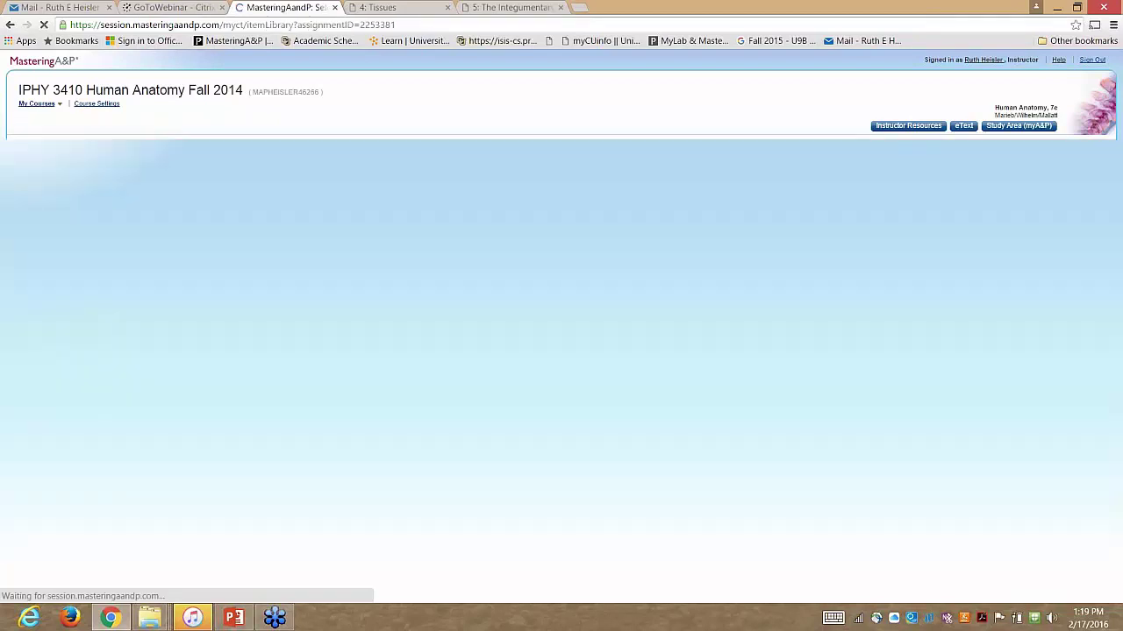
scroll(791, 366, down, 1)
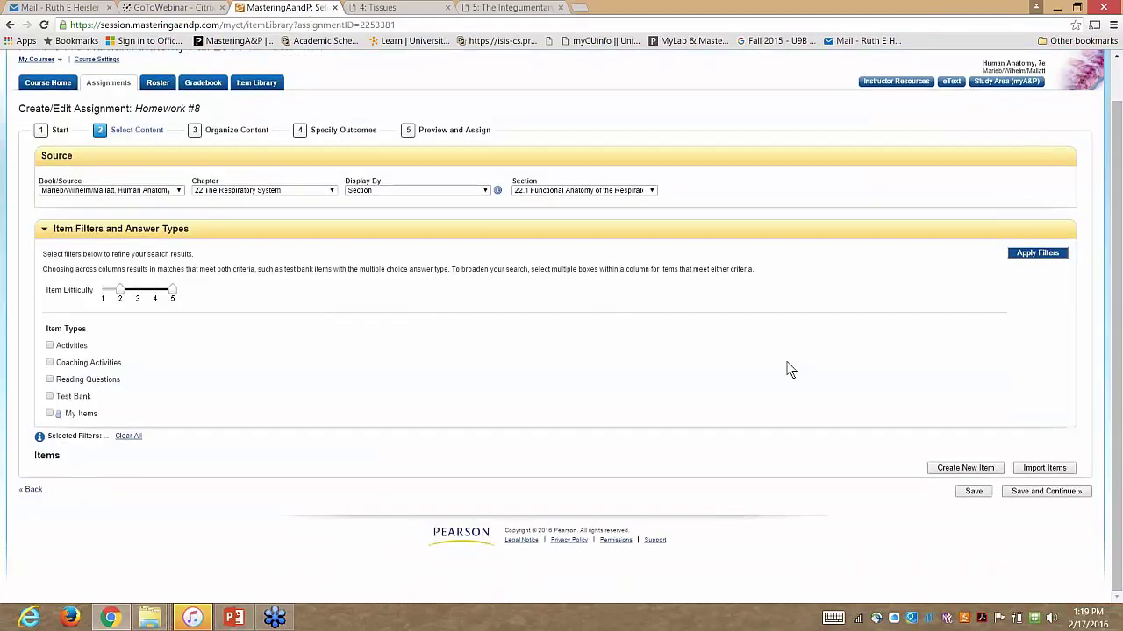
scroll(798, 369, down, 4)
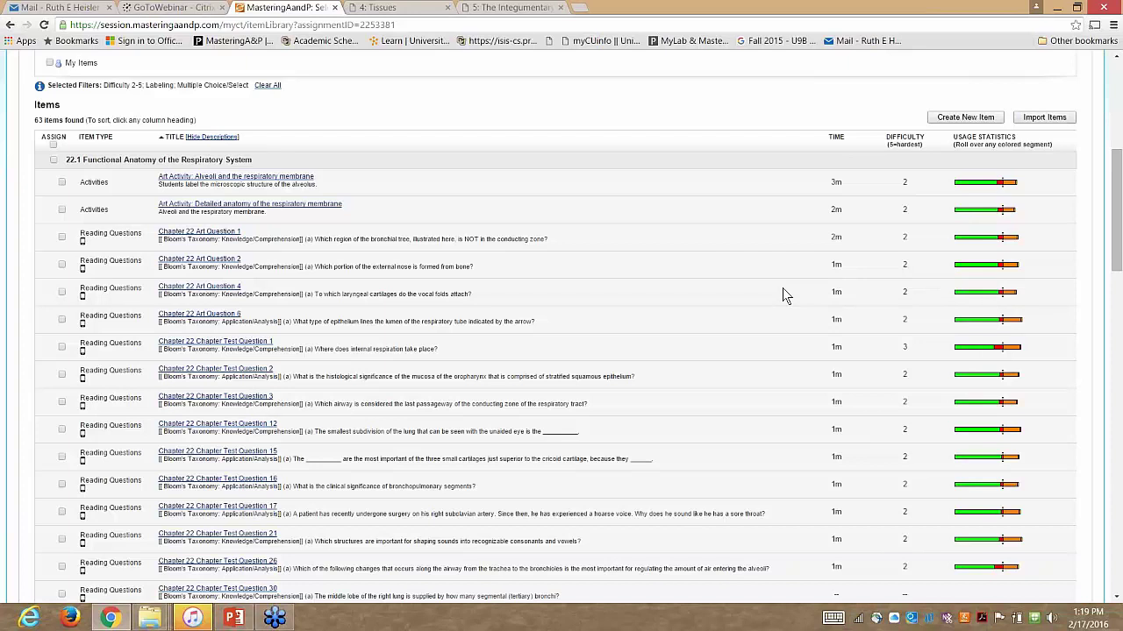
scroll(783, 288, up, 5)
click(237, 173)
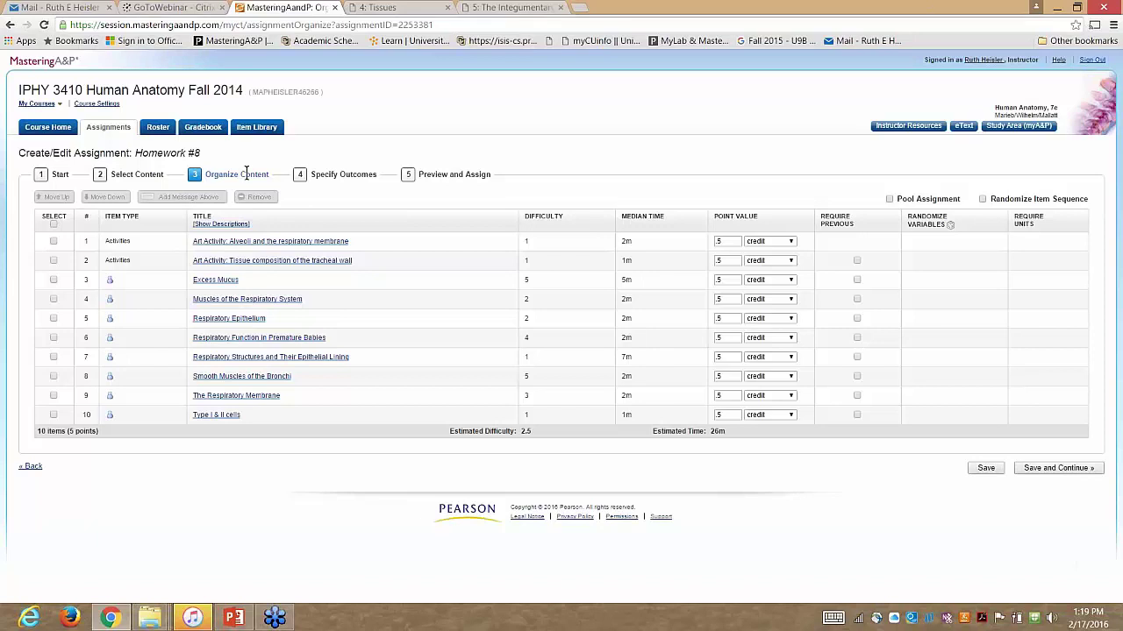
Step: Go to Specify Outcomes, view the learning outcome choices for Art Activity: Alveoli and the respiratory membrane, and cancel them
click(352, 177)
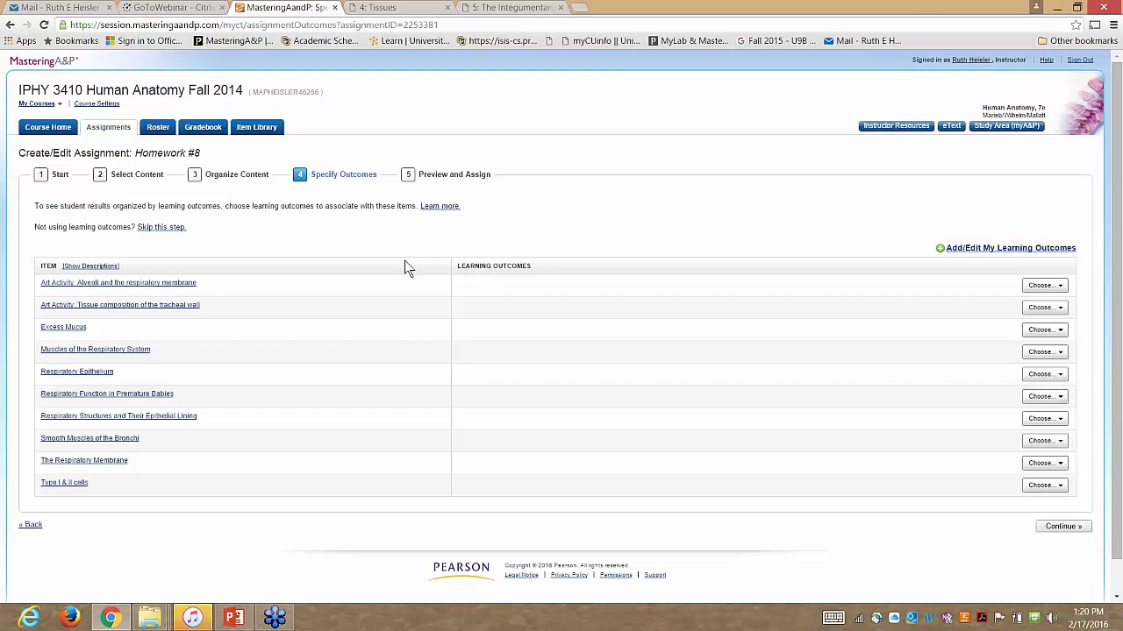
click(1057, 288)
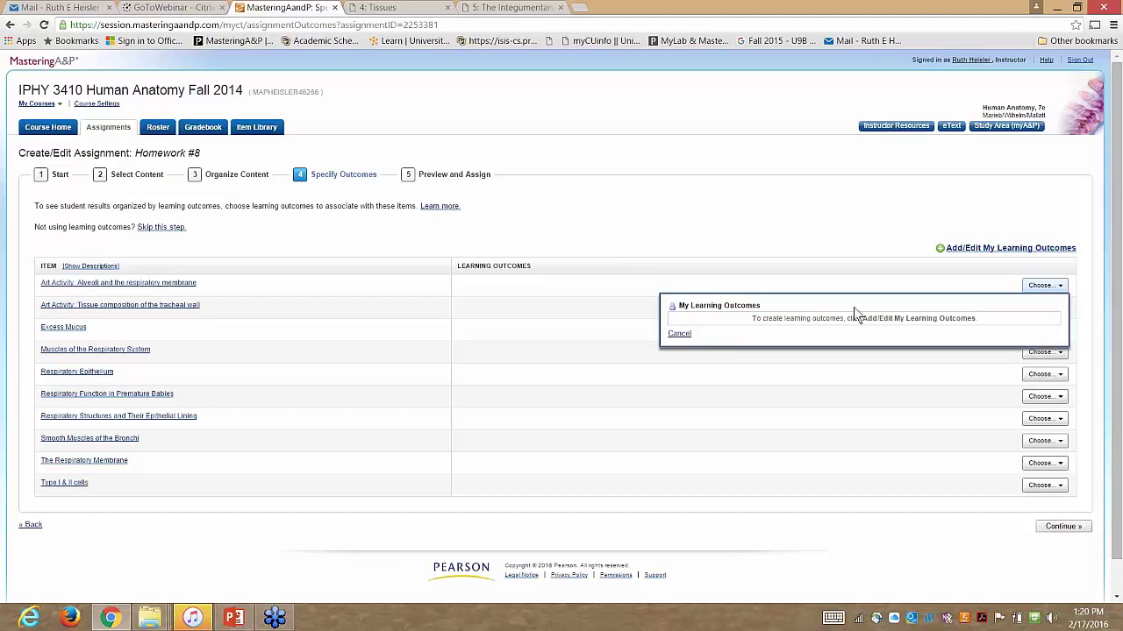
click(679, 334)
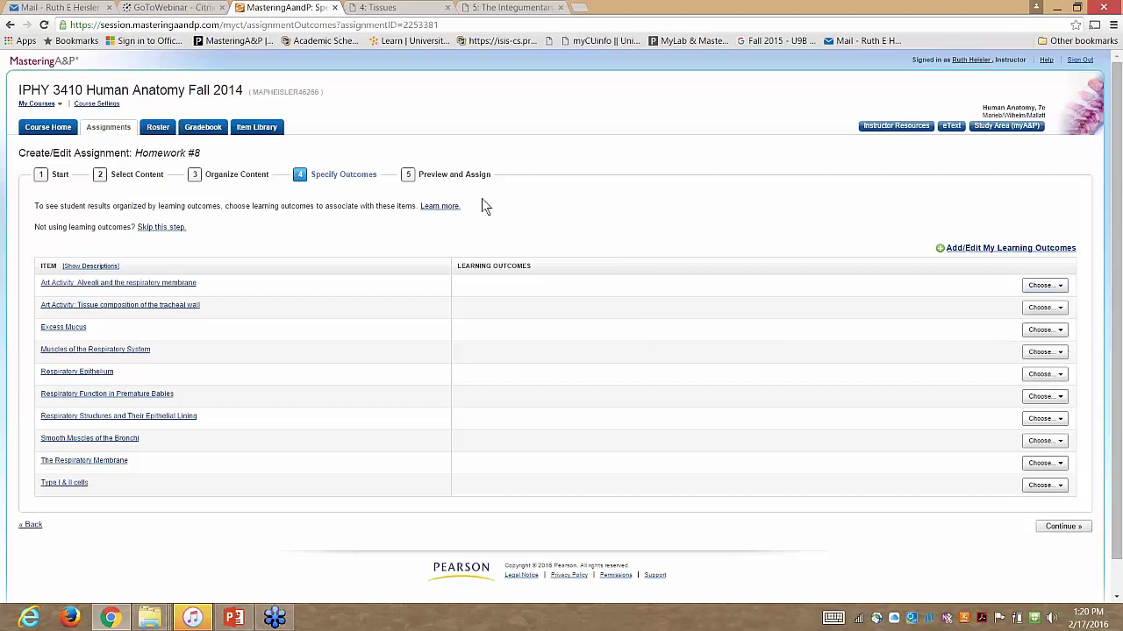
Step: Preview Homework #8 in the student view from Preview and Assign, going from item 1 to item 3, Excess Mucus
click(438, 179)
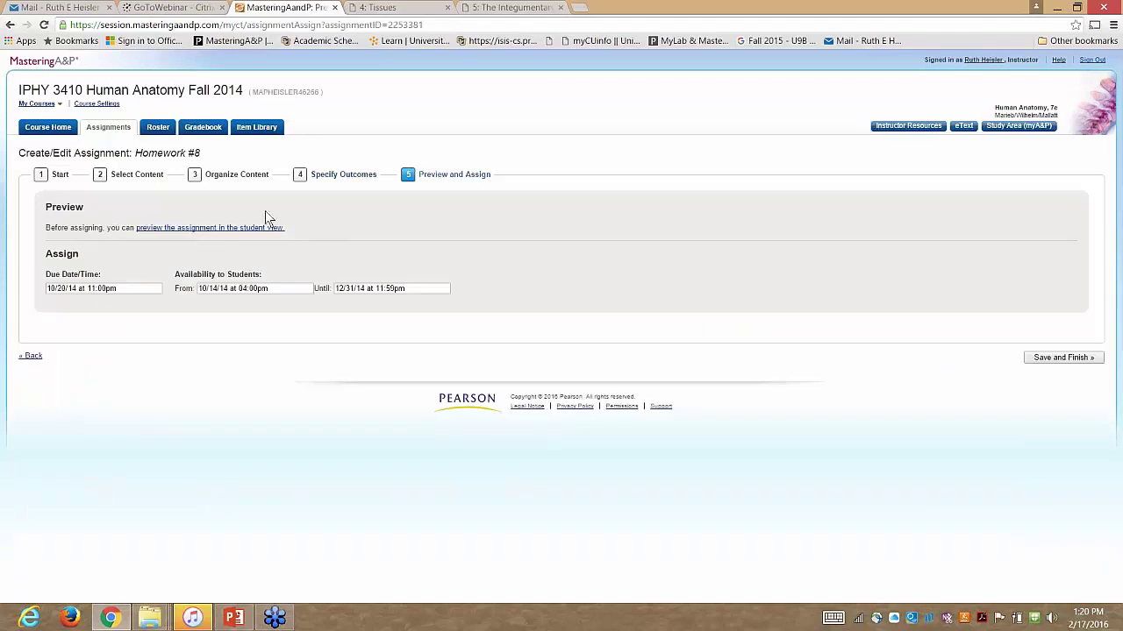
click(222, 228)
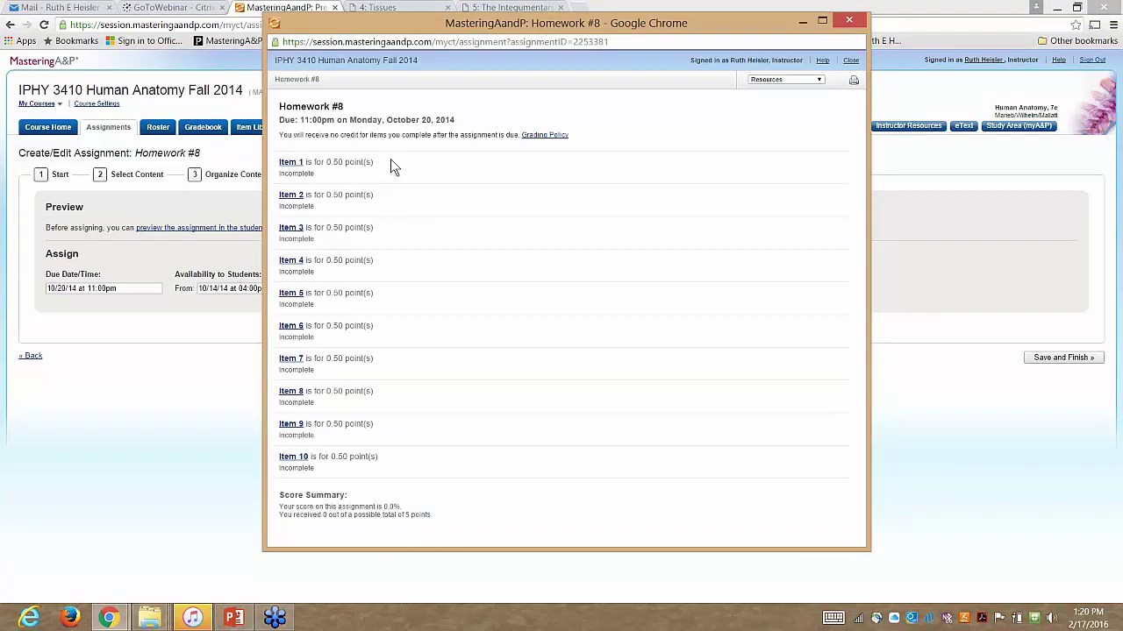
click(293, 168)
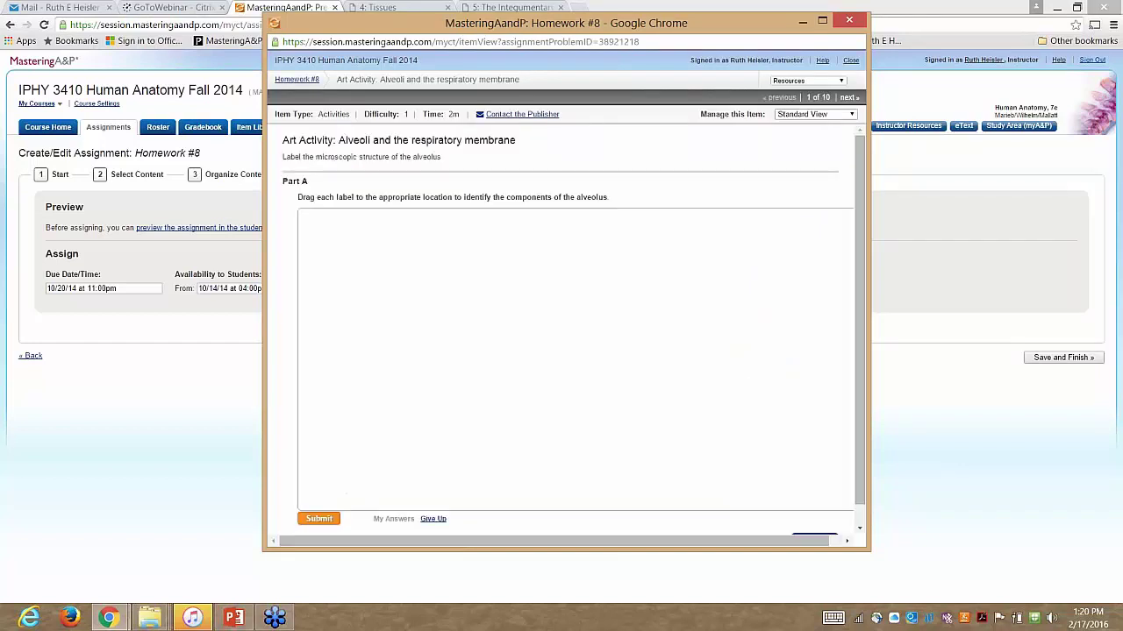
click(847, 99)
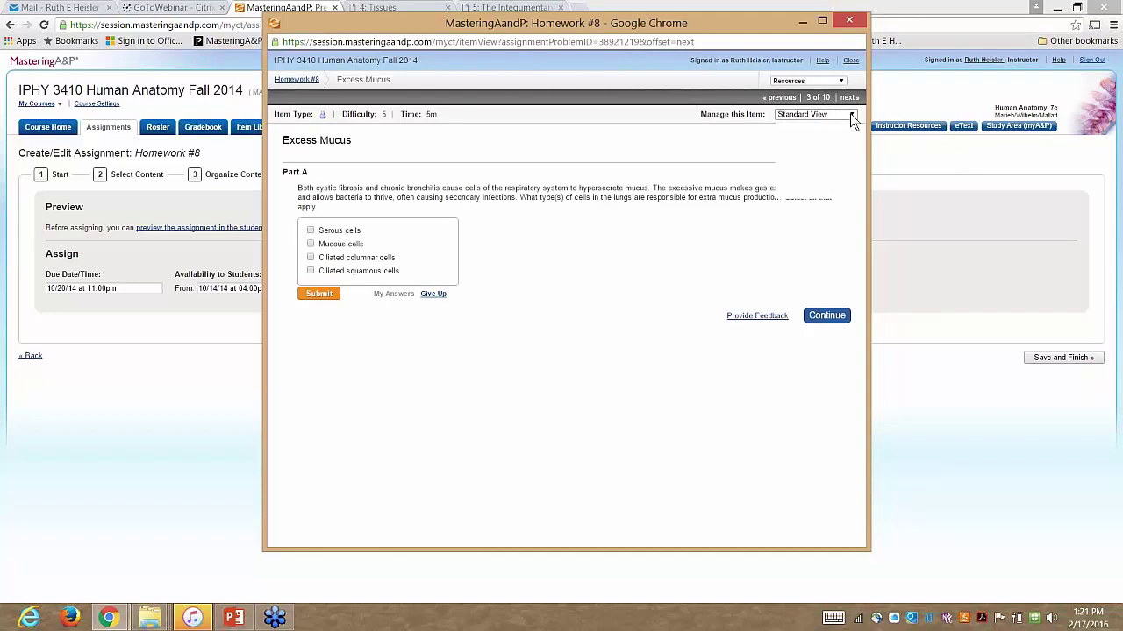
Step: Show the Excess Mucus item in Solution View and close the assignment preview
click(850, 116)
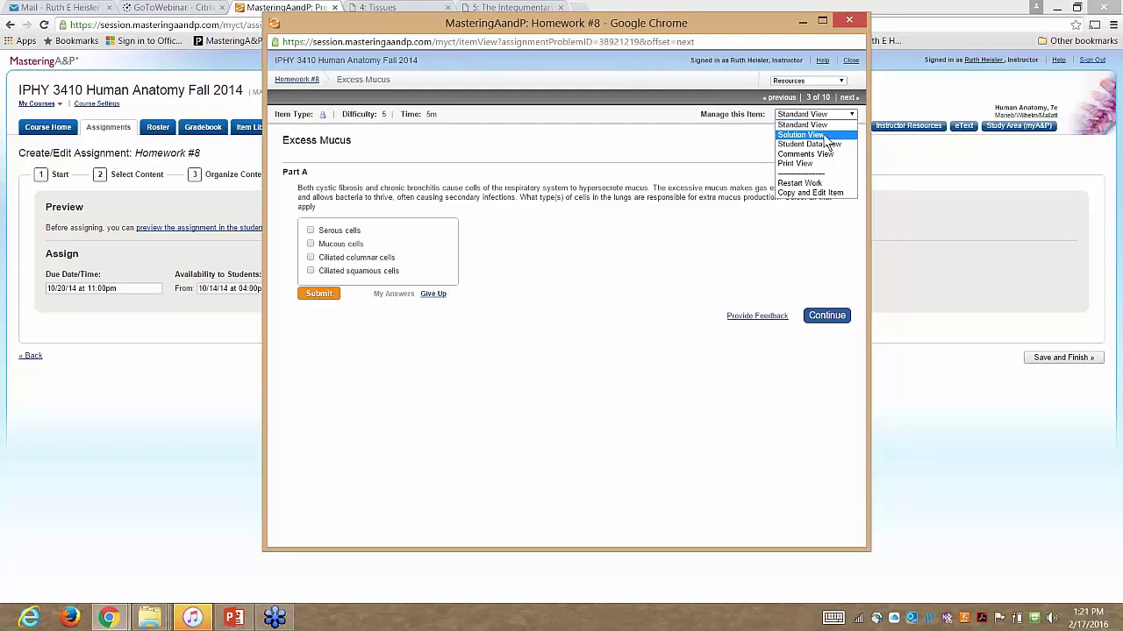
click(827, 136)
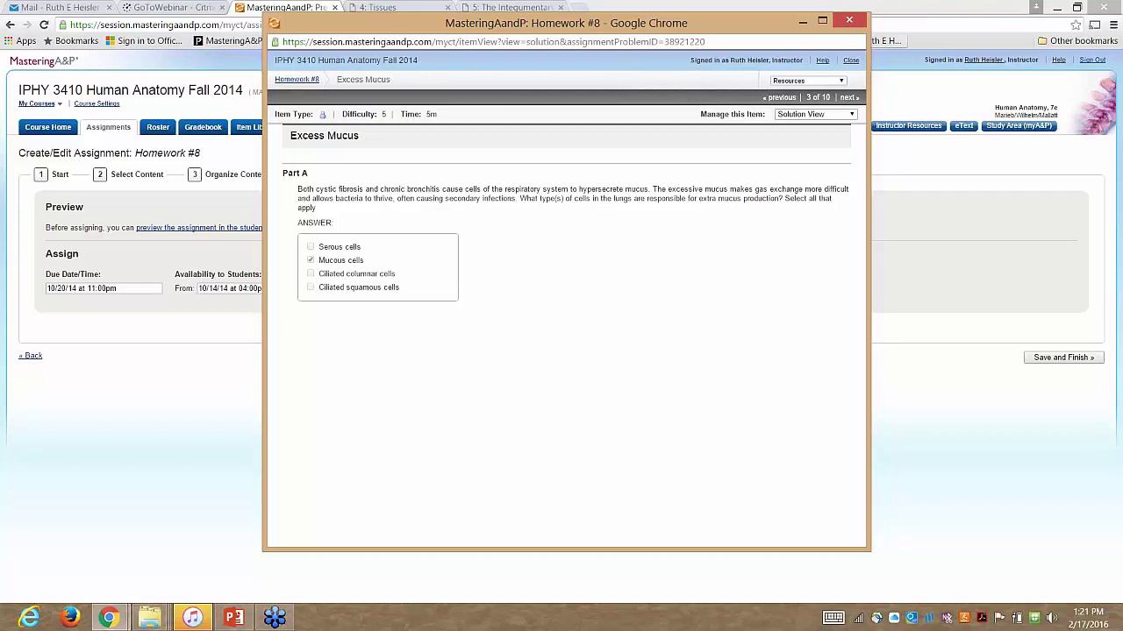
click(849, 24)
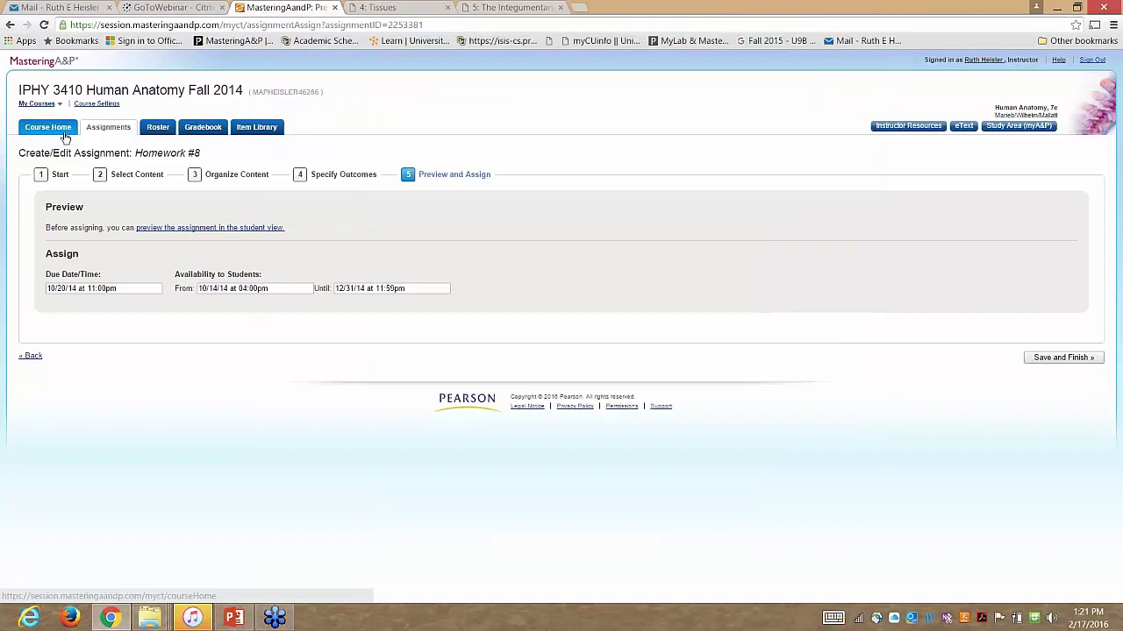
Step: Return to the course home page, view the course documents under Manage Documents, and close them
click(57, 130)
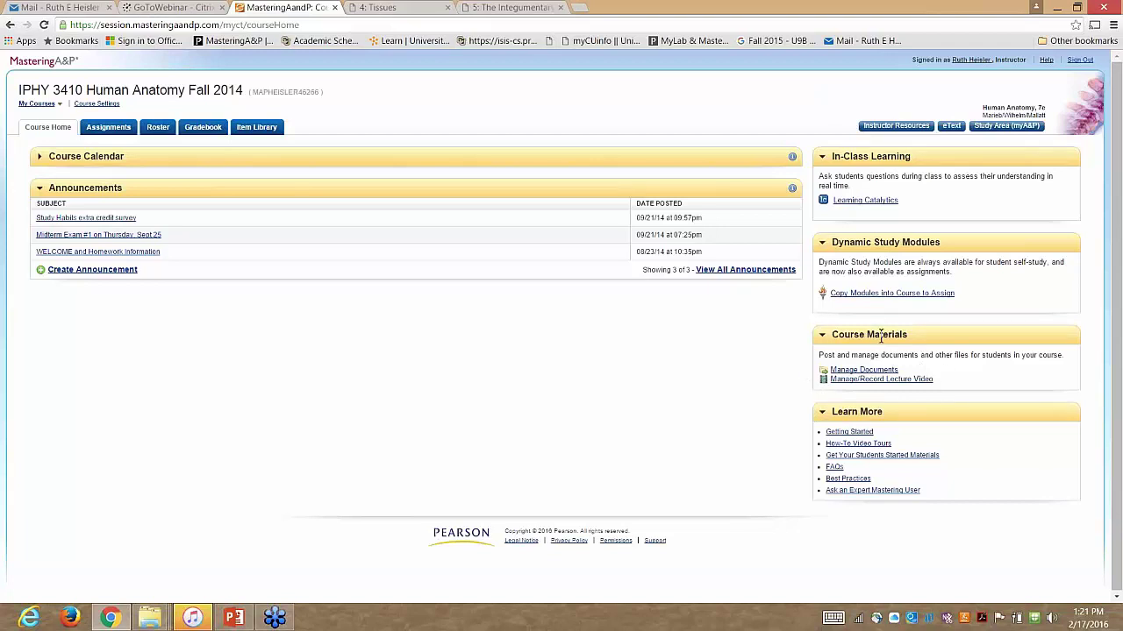
click(850, 372)
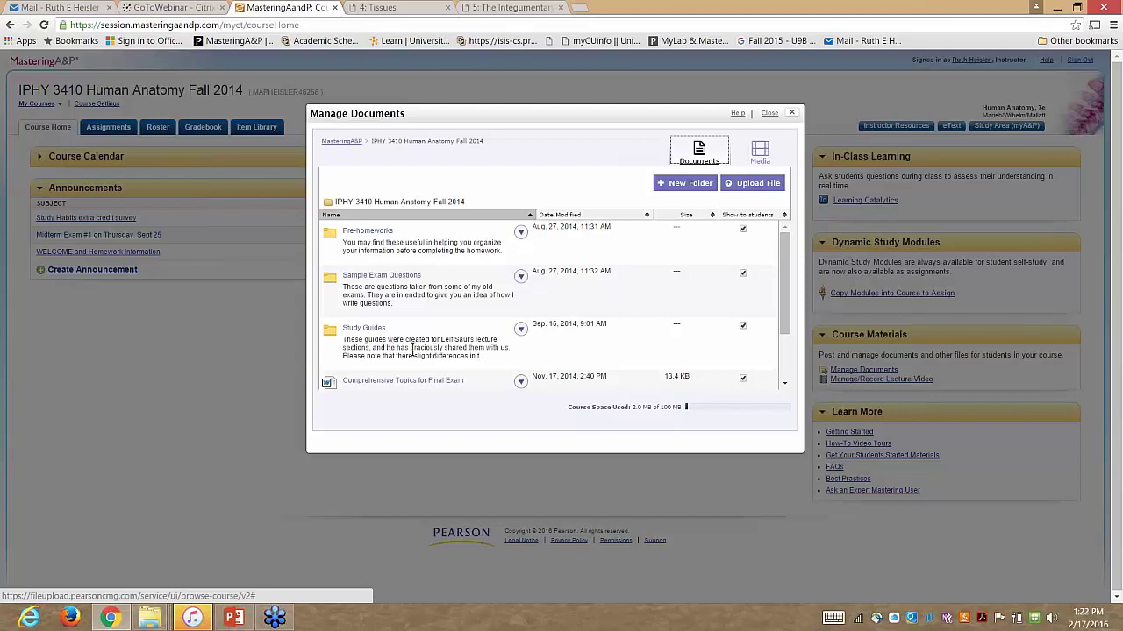
click(769, 114)
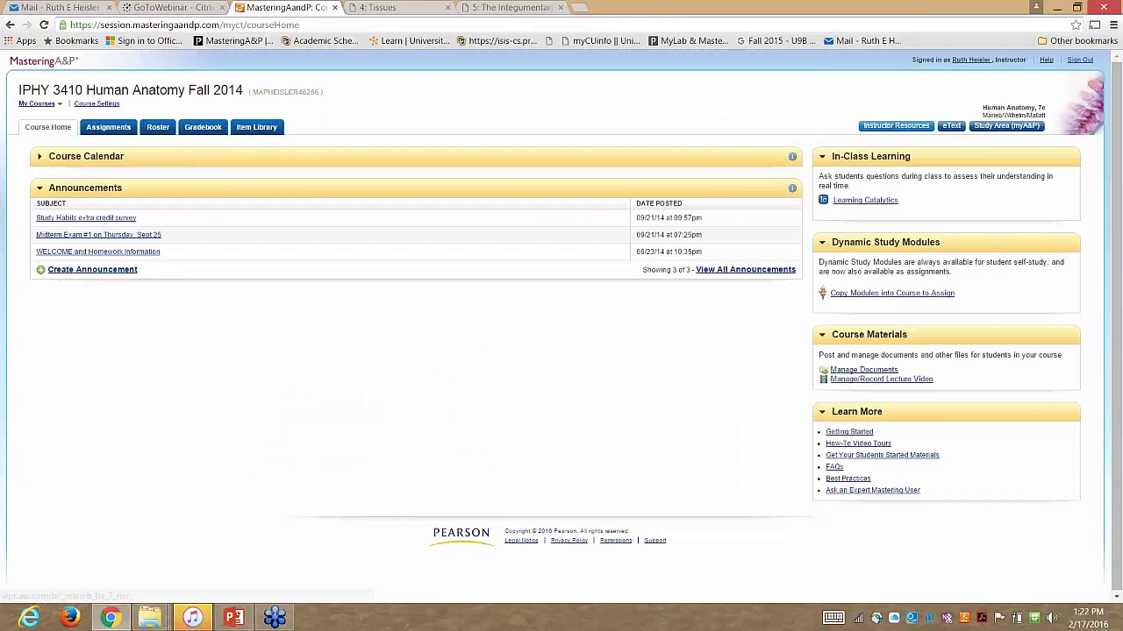
Step: Open the textbook's Instructor Resources and display those for Chapter 4: Tissues
click(896, 125)
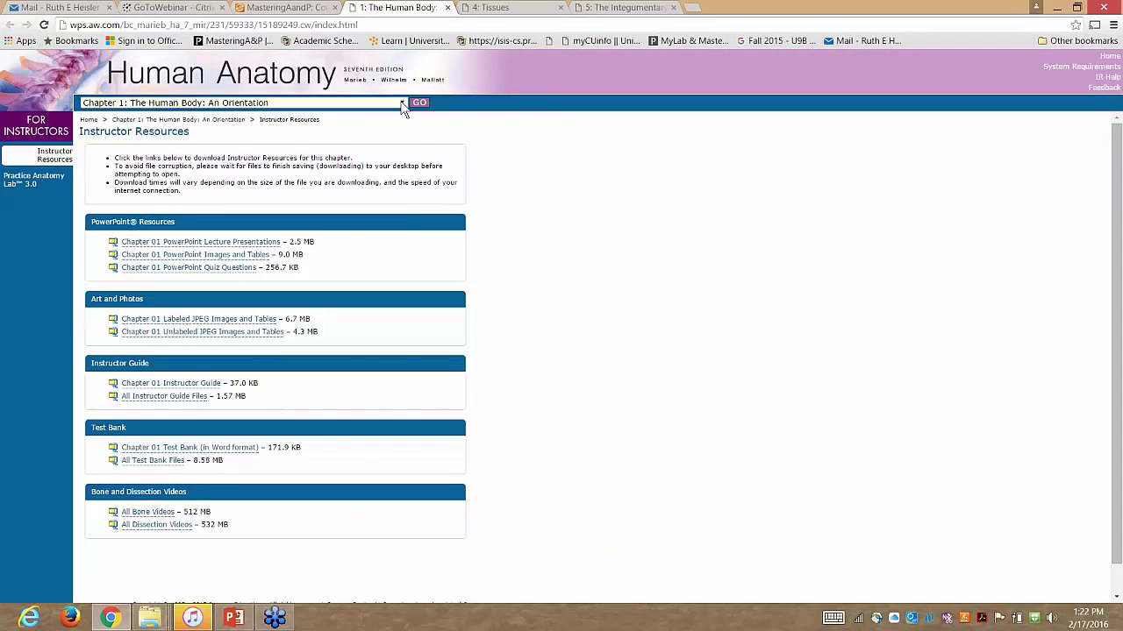
click(403, 103)
click(377, 151)
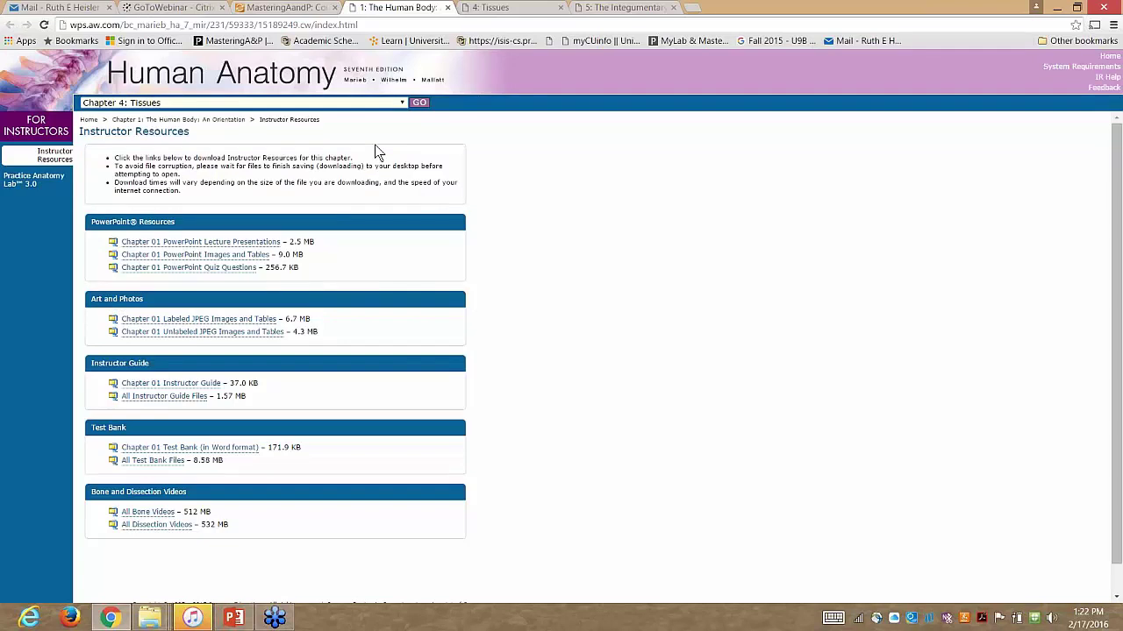
click(419, 102)
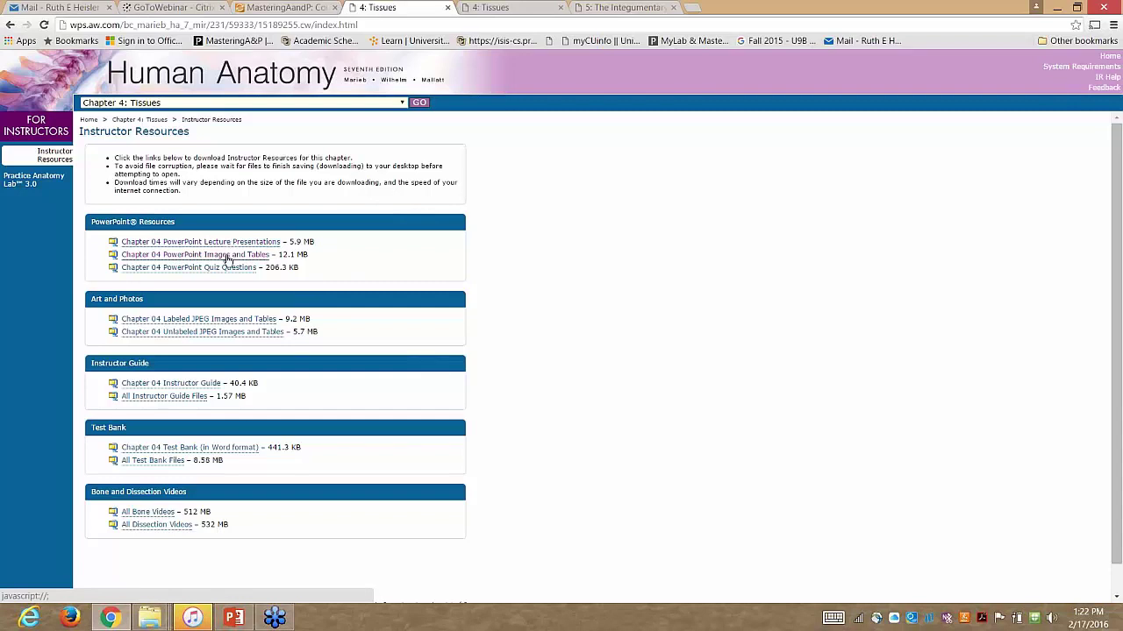
Step: Look over the Chapter 04 PowerPoint and test bank files, and open the Practice Anatomy Lab 3.0 instructor resources
click(137, 263)
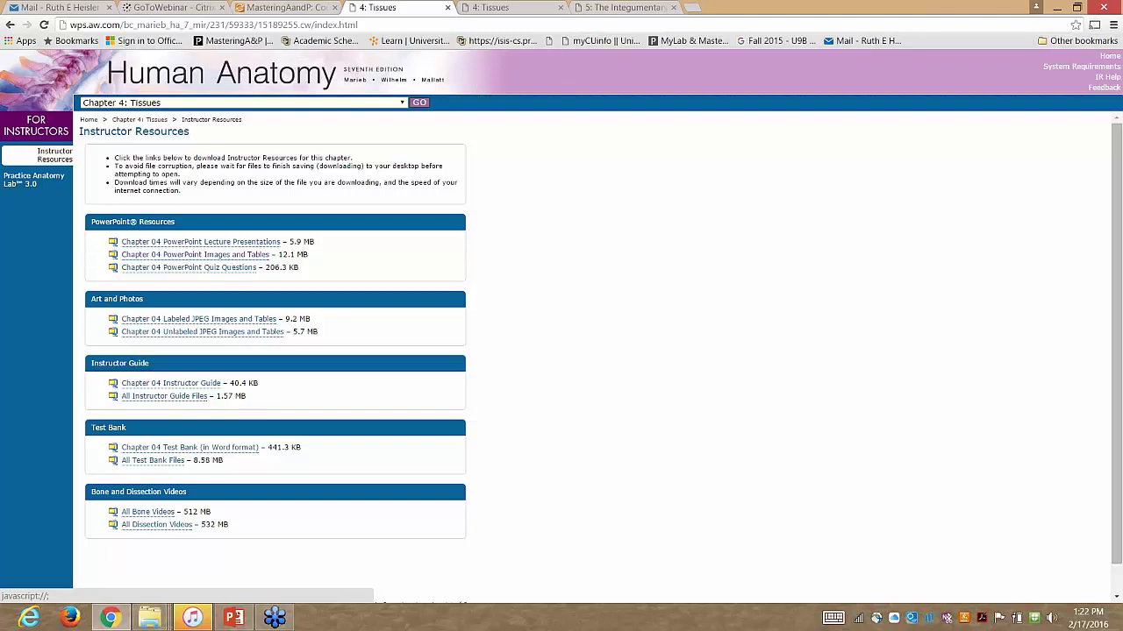
click(226, 261)
click(190, 449)
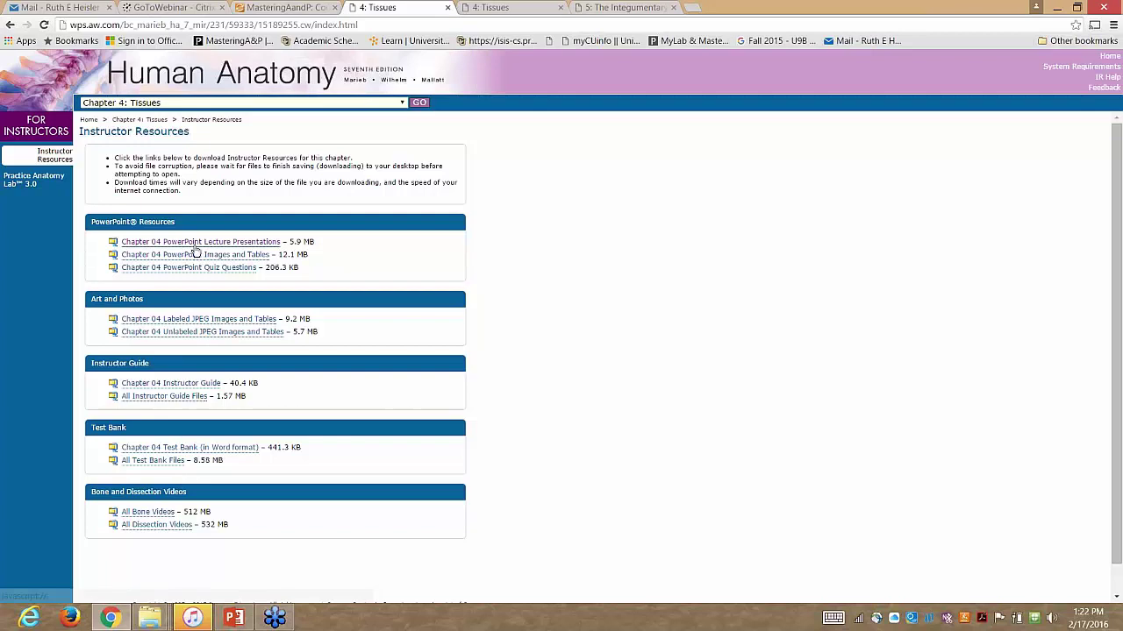
click(39, 190)
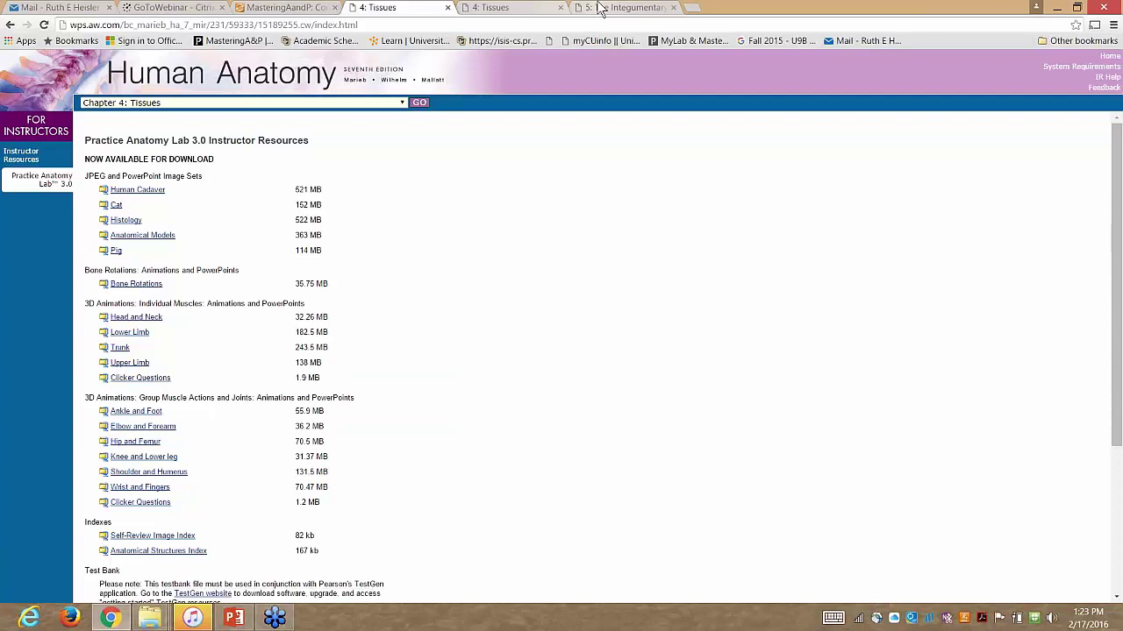
Step: Return to the MasteringA&P course home, open the Study Area (myA&P), and switch between the course page and the Study Area
click(288, 9)
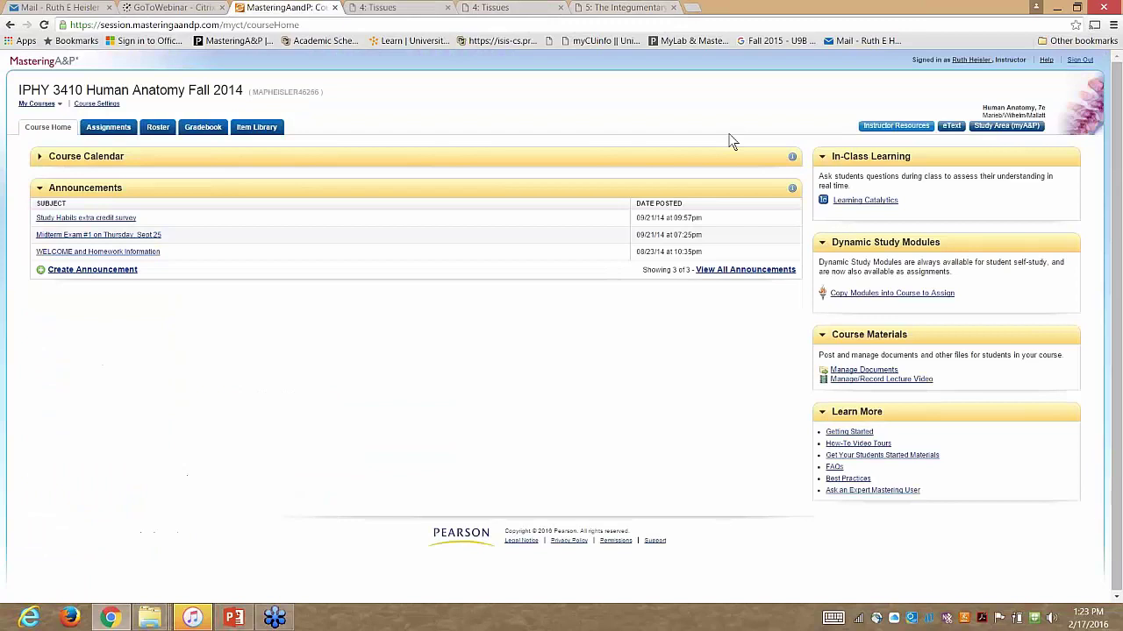
click(996, 134)
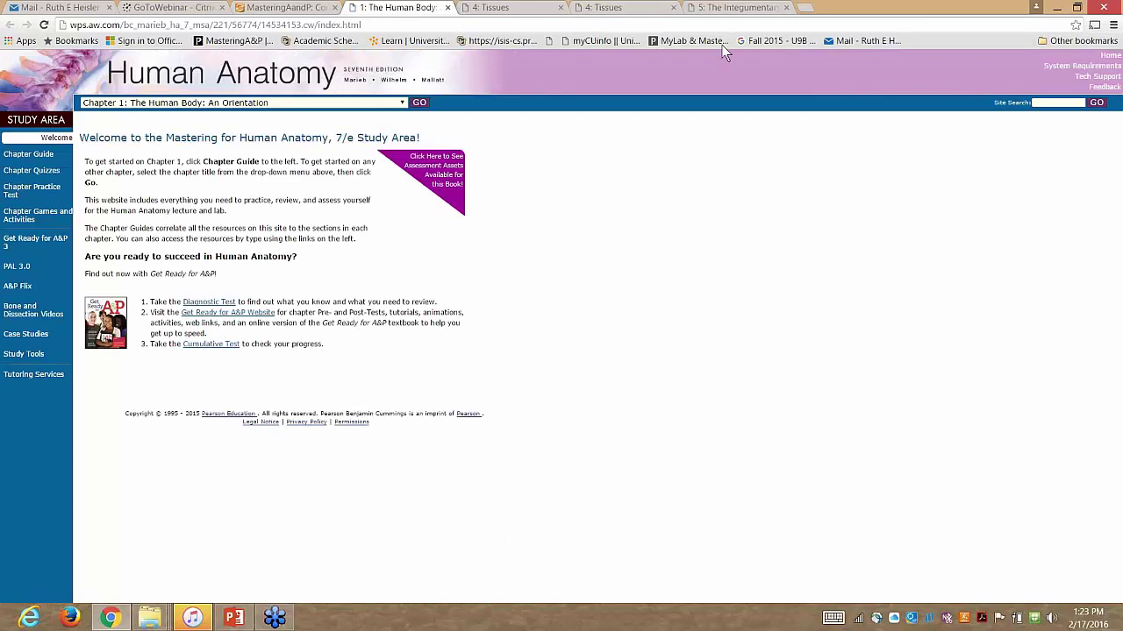
click(291, 9)
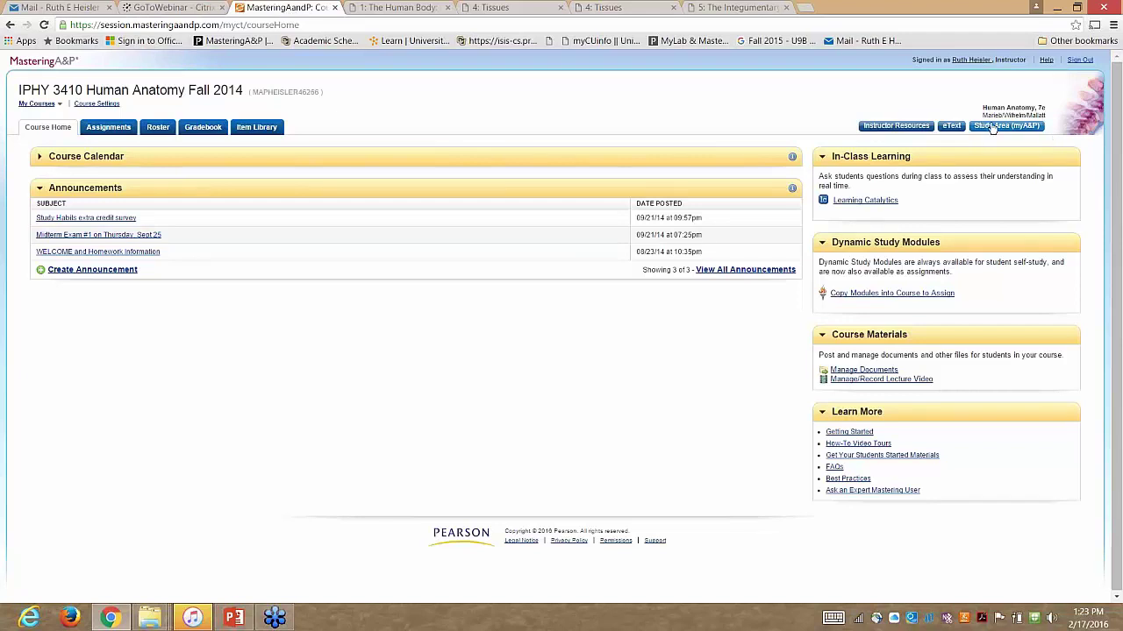
click(399, 8)
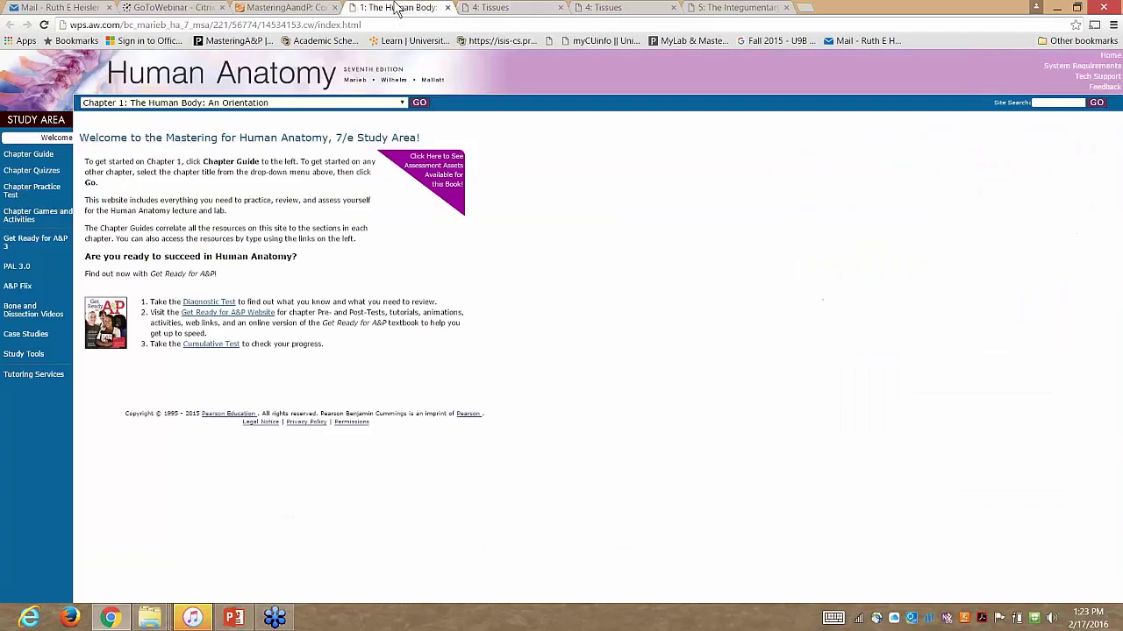
Step: Reopen the Study Area from the MasteringA&P course home and display the Chapter 4: Tissues guide
click(298, 8)
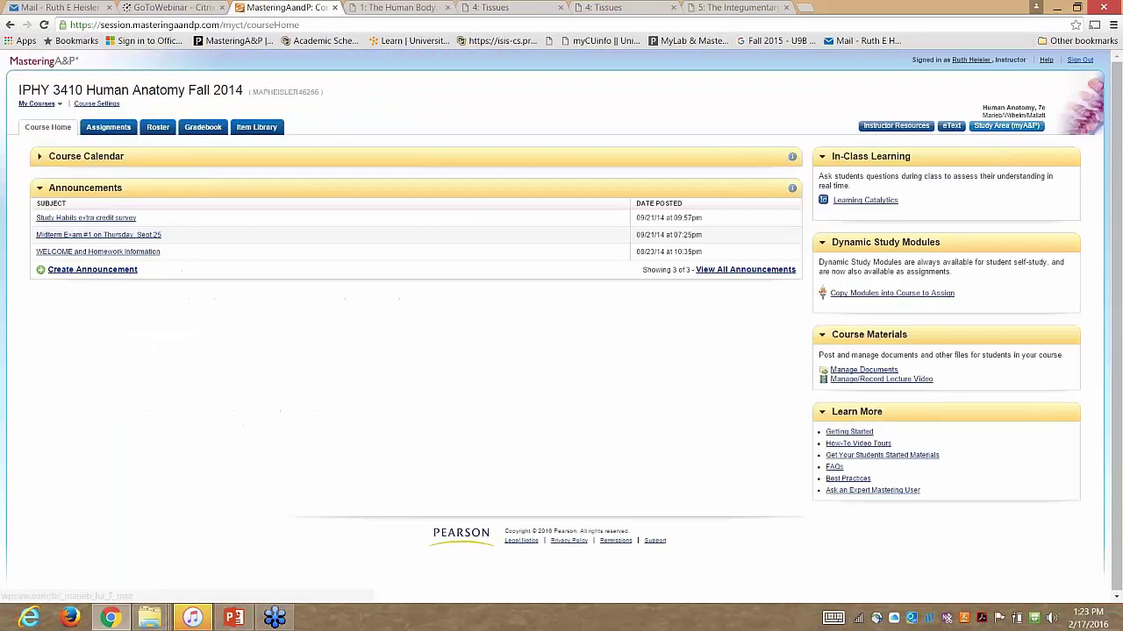
click(532, 52)
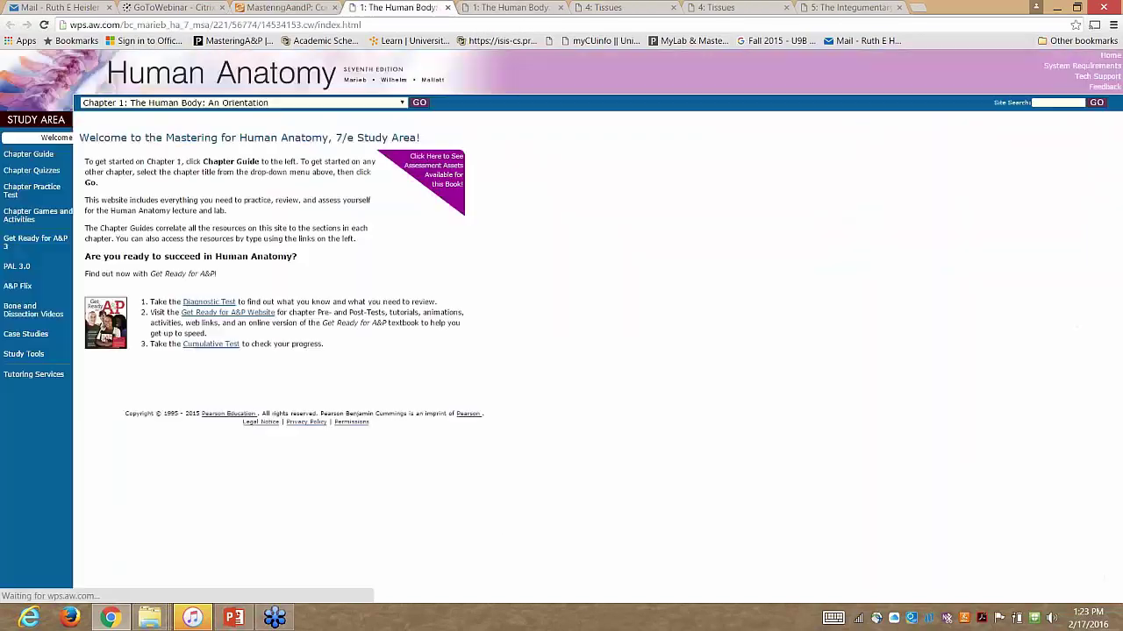
click(404, 106)
click(386, 159)
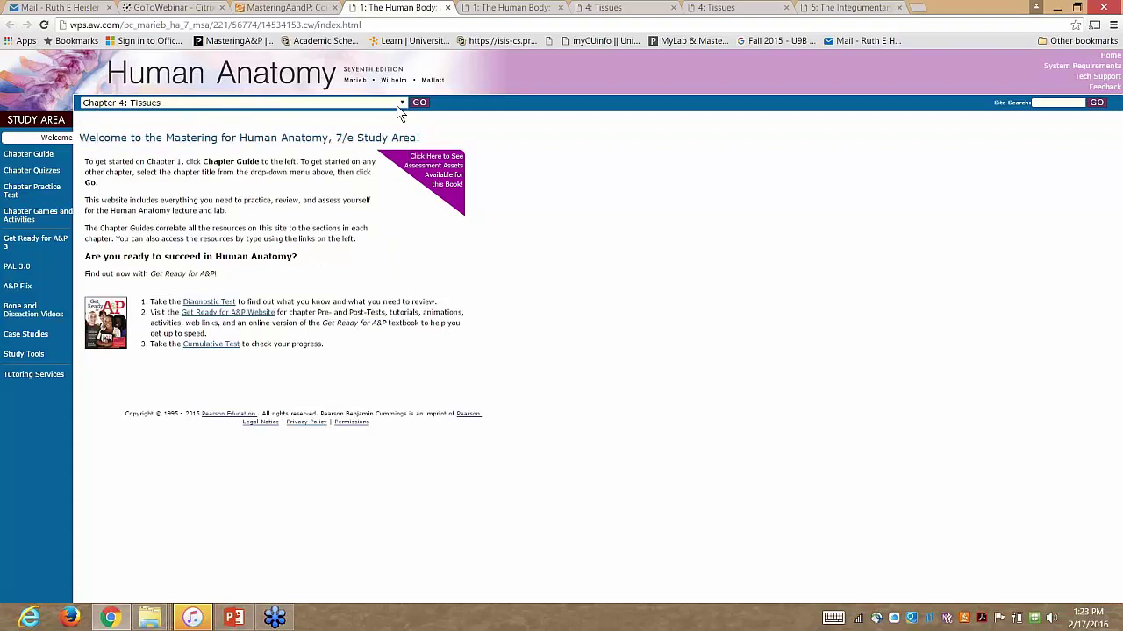
click(419, 103)
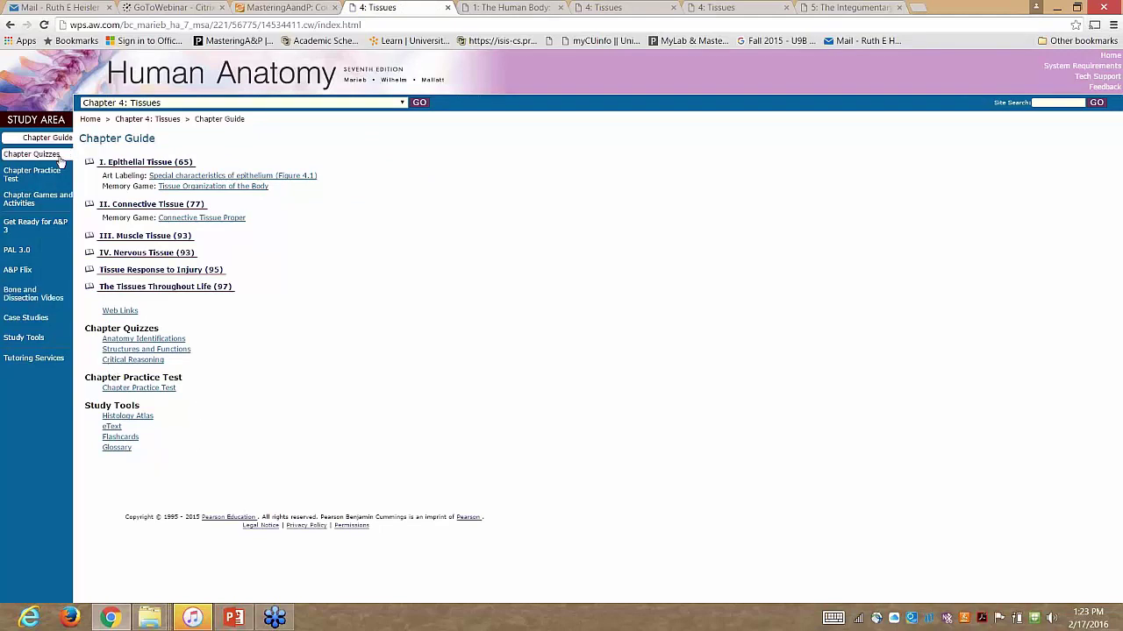
Step: Look through the Study Area's Chapter Games and Activities, Chapter Quizzes, PAL 3.0 and A&P Flix pages
click(29, 202)
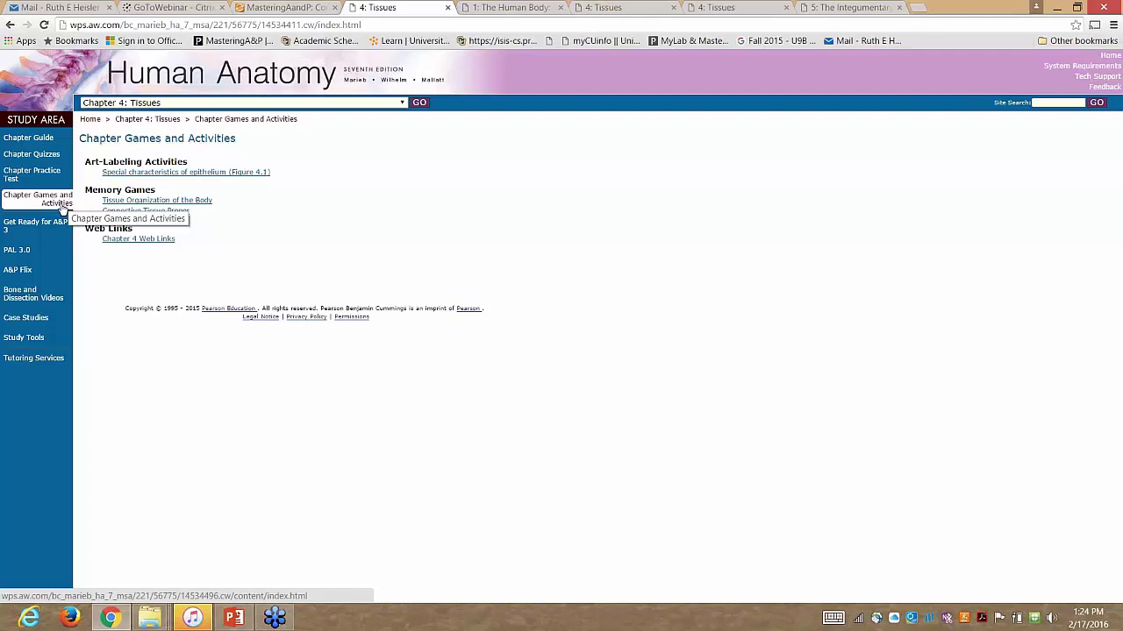
click(50, 155)
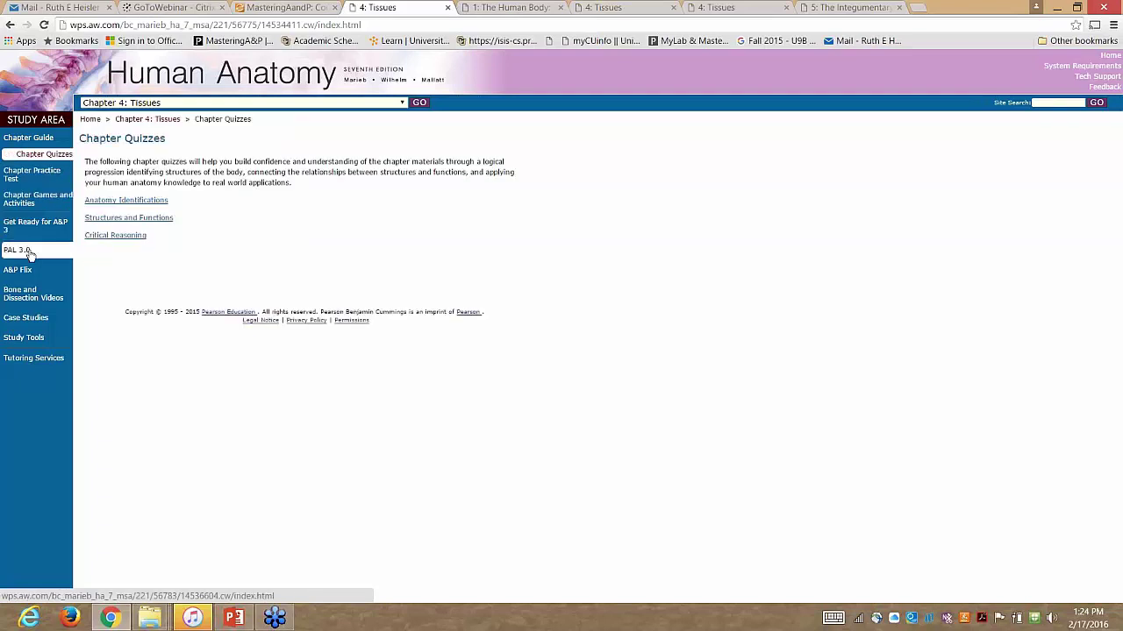
click(29, 253)
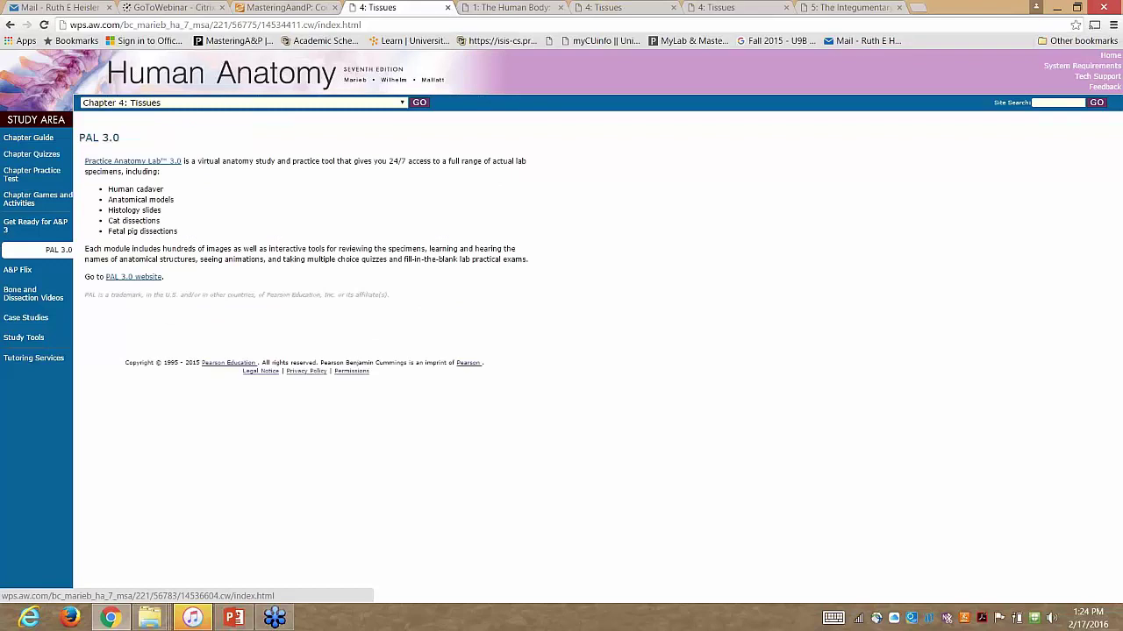
click(29, 276)
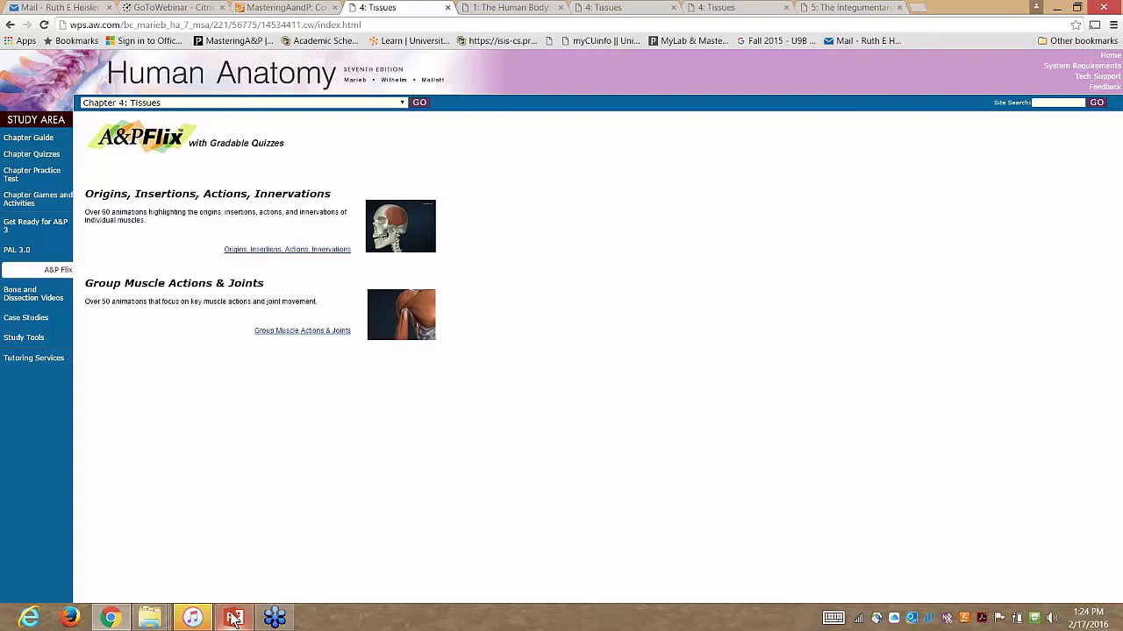
Step: Switch to the MAP Webinar presentation in PowerPoint and start the slide show from slide 9, comparing Human Anatomy Lecture and Lab
mouse_move(234, 618)
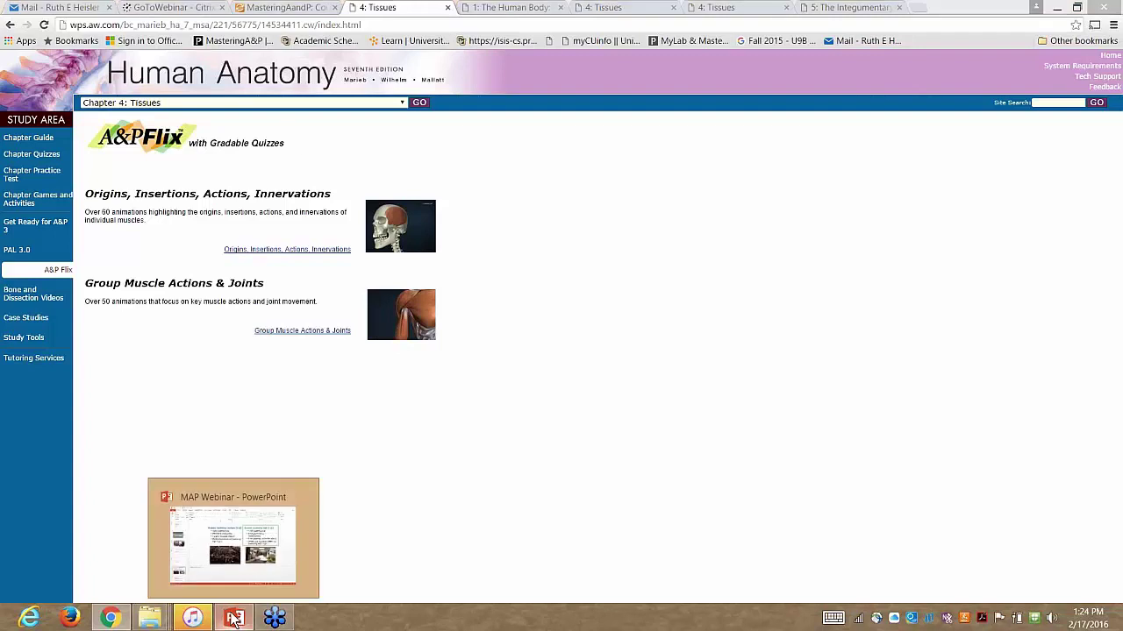
click(234, 619)
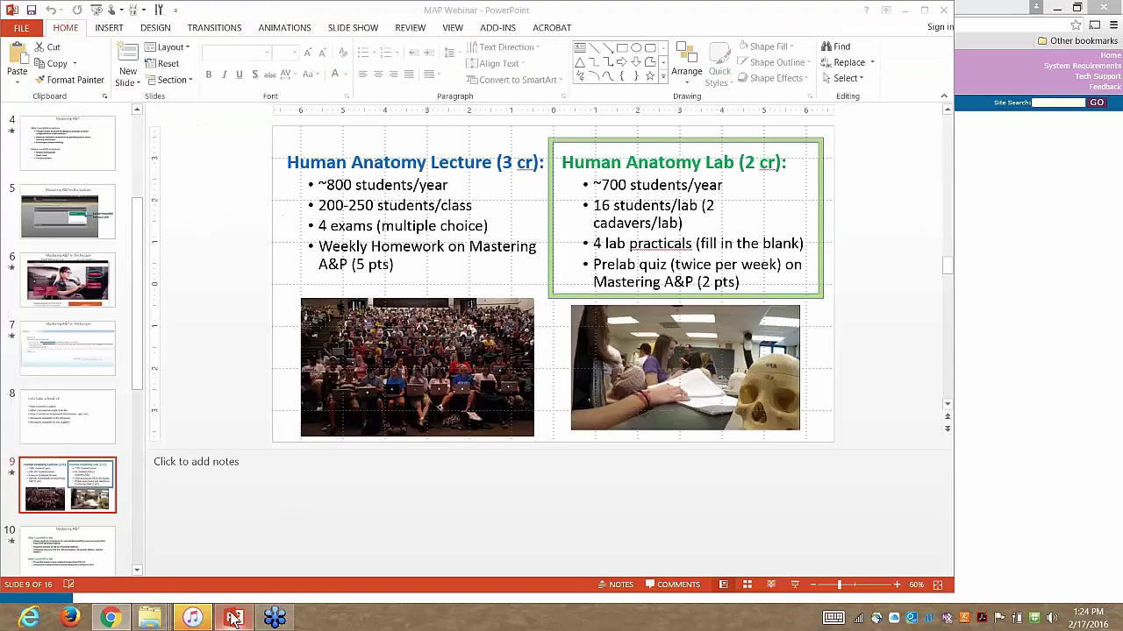
click(796, 585)
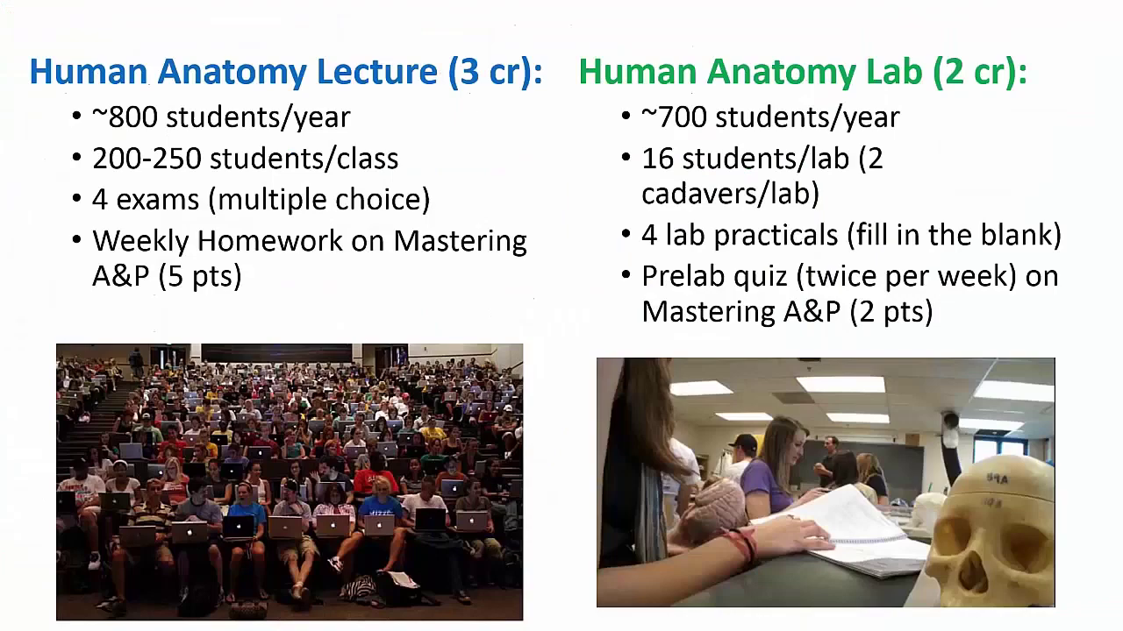